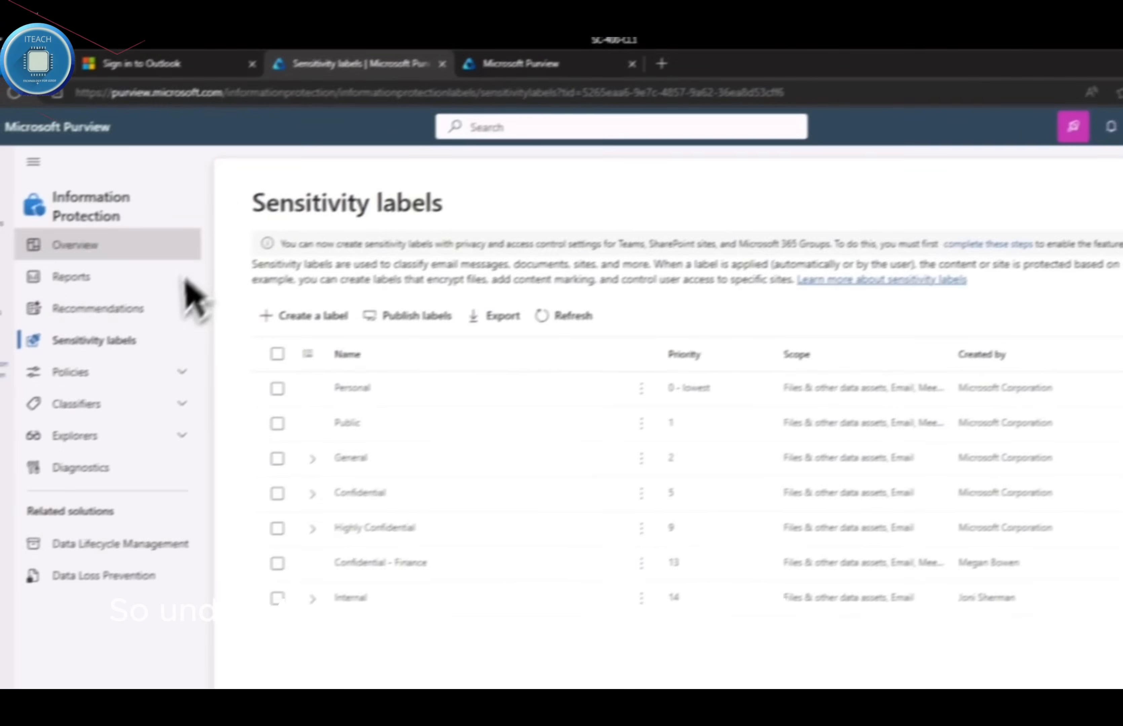
- Open the Information Protection solution in the other Purview tab and expand its policy types
click(538, 69)
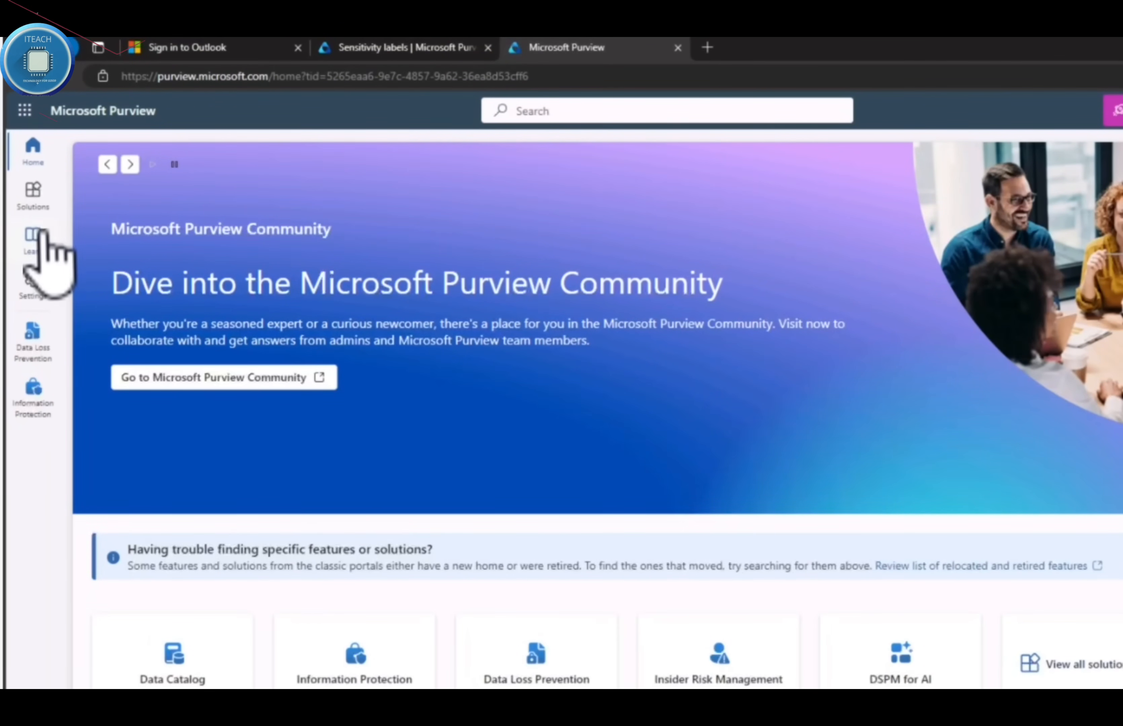
click(41, 194)
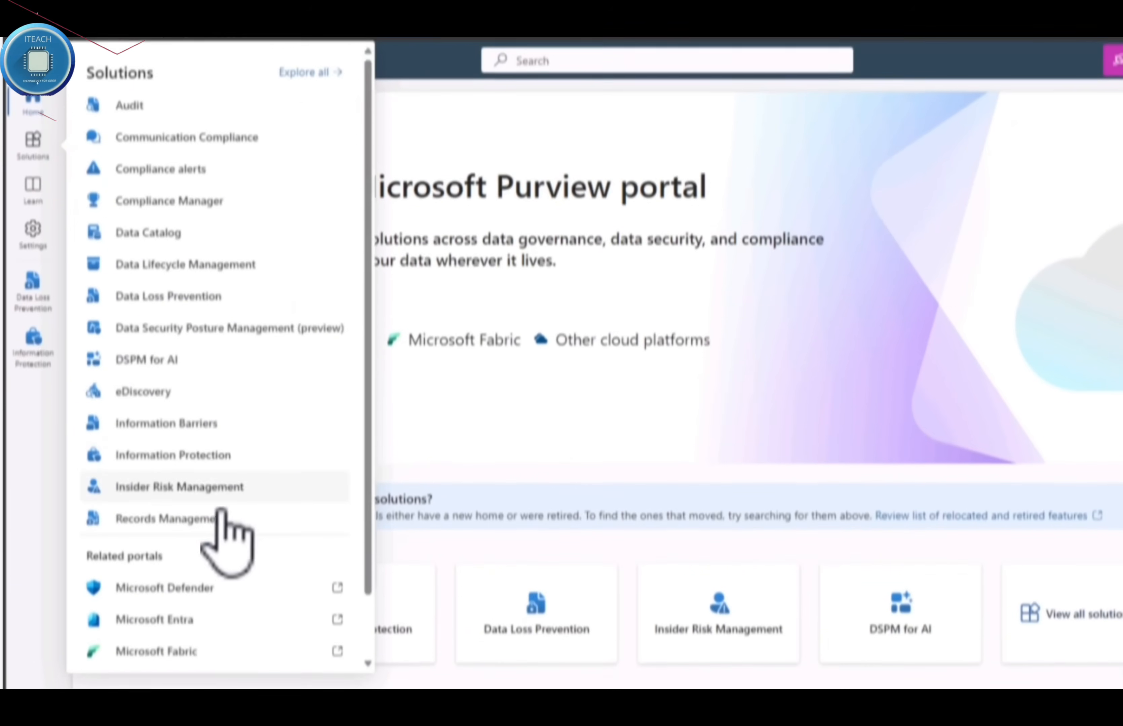
click(207, 417)
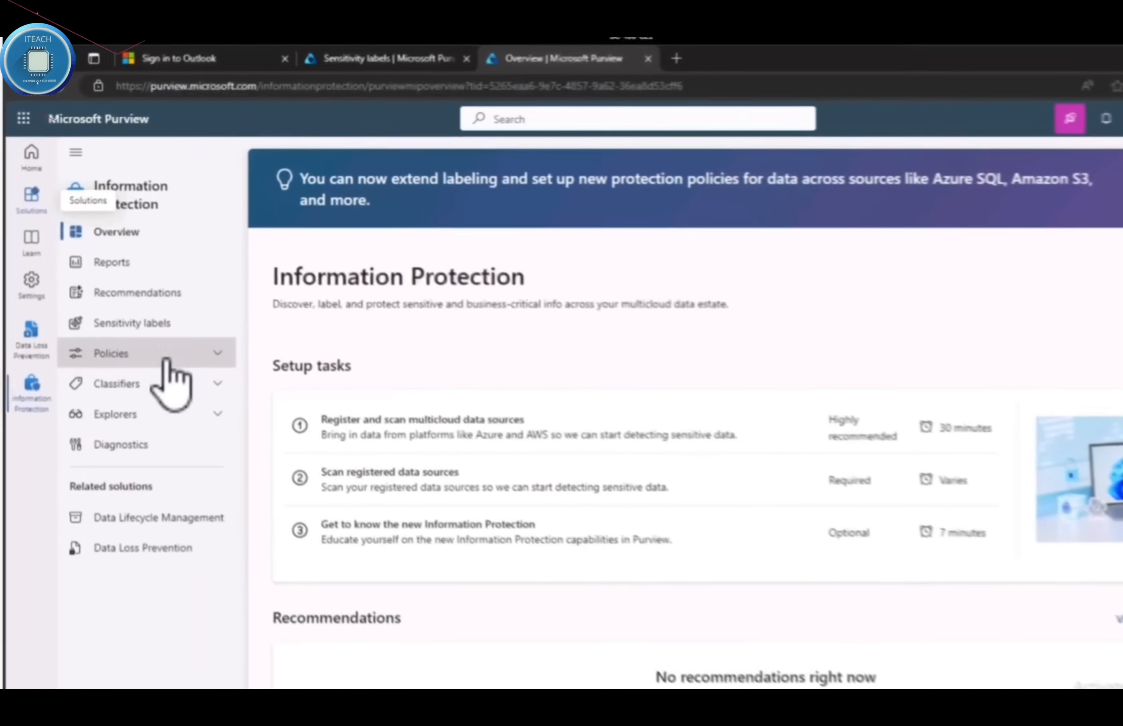
click(168, 359)
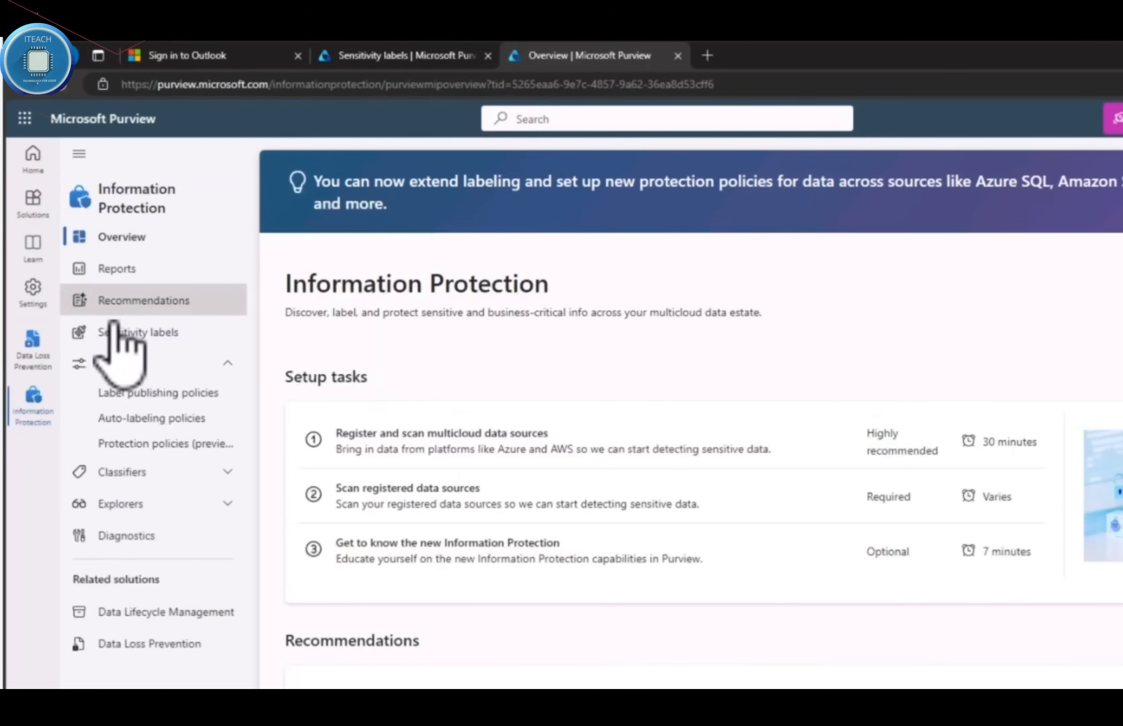
- Open the policies list of the Data Loss Prevention solution
click(31, 198)
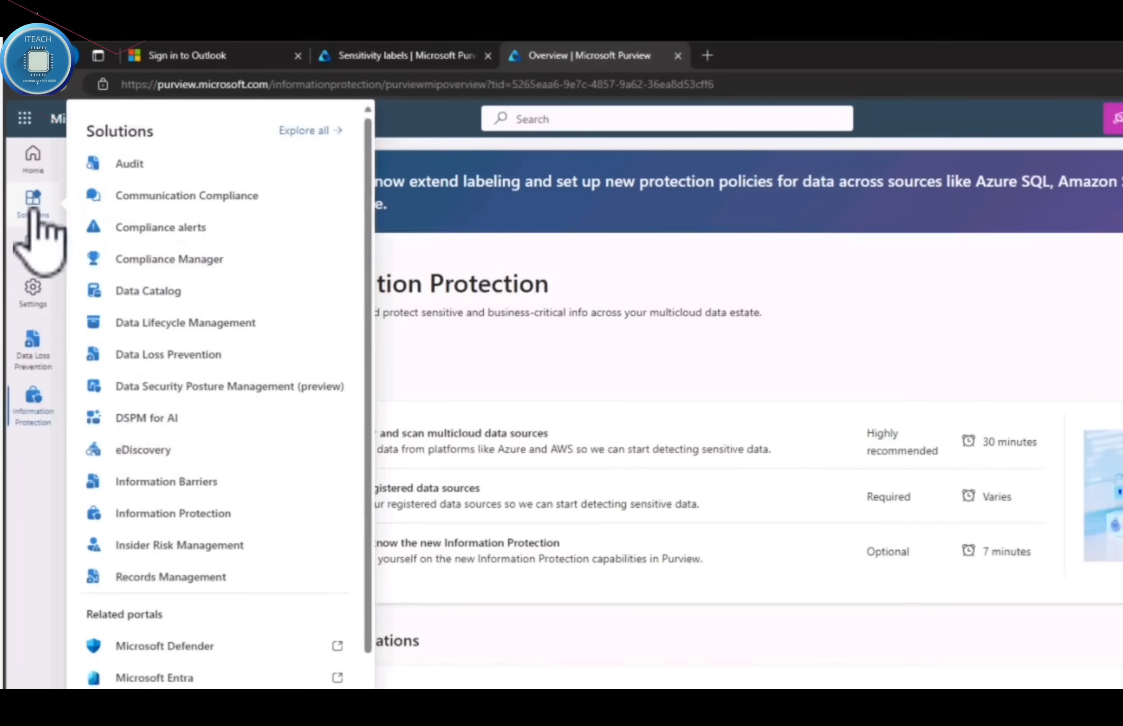
click(178, 357)
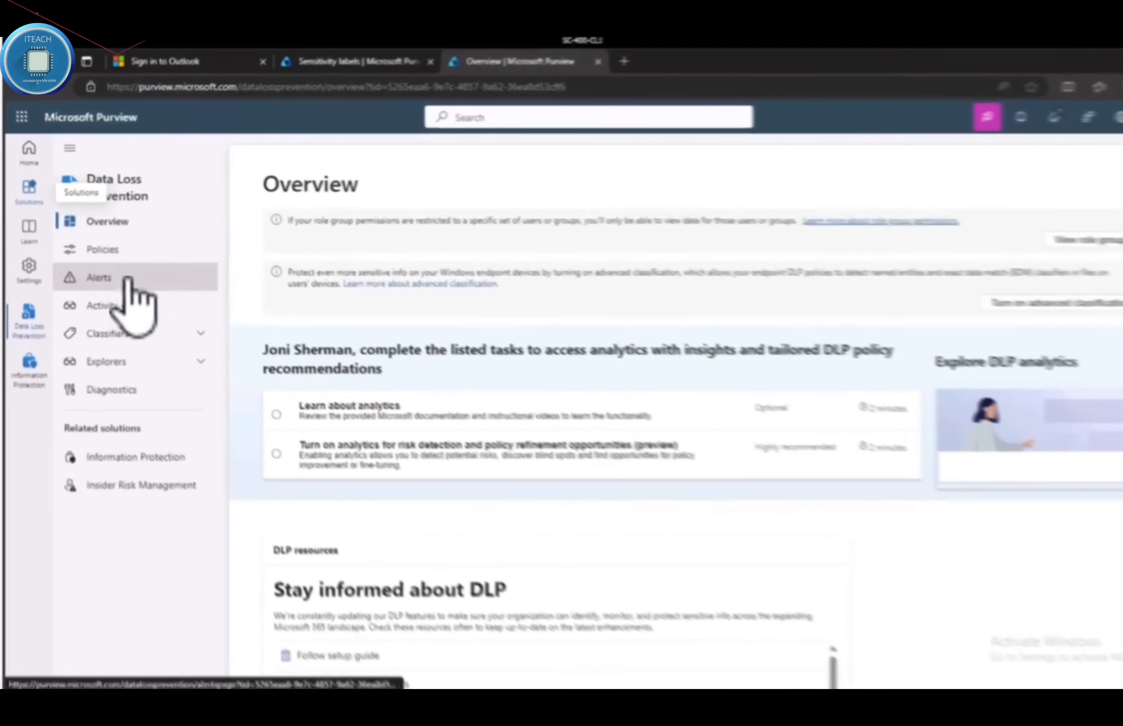
click(118, 250)
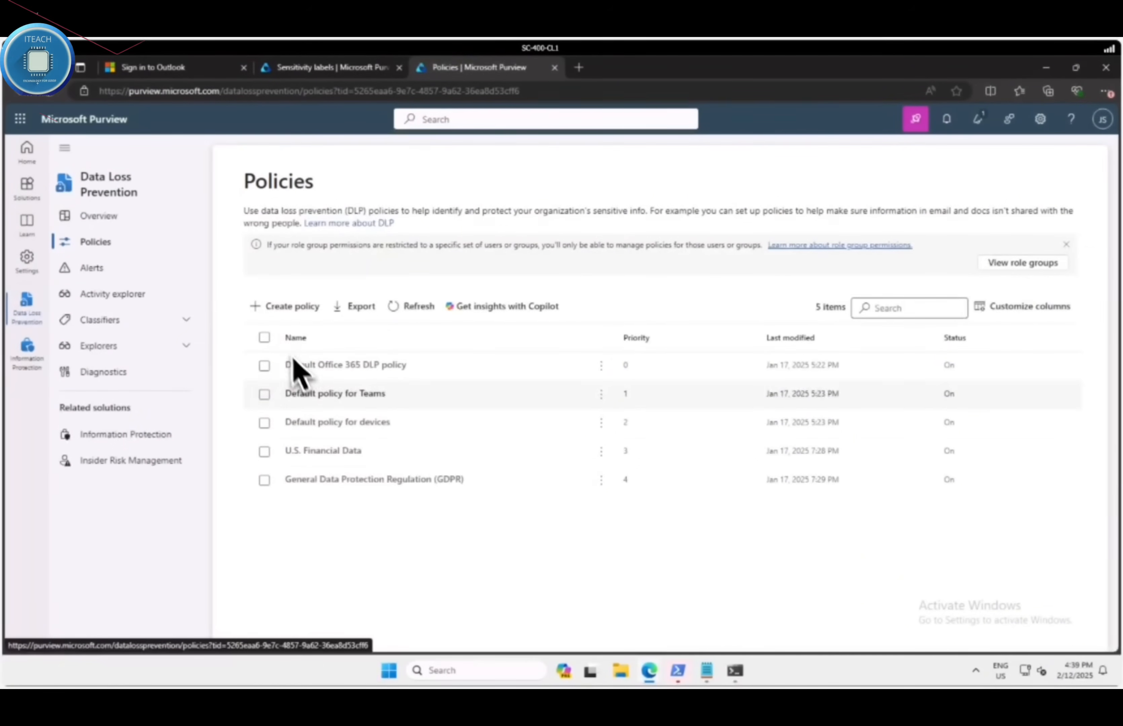
- Start creating a DLP policy from scratch using the Custom category's Custom policy
click(287, 306)
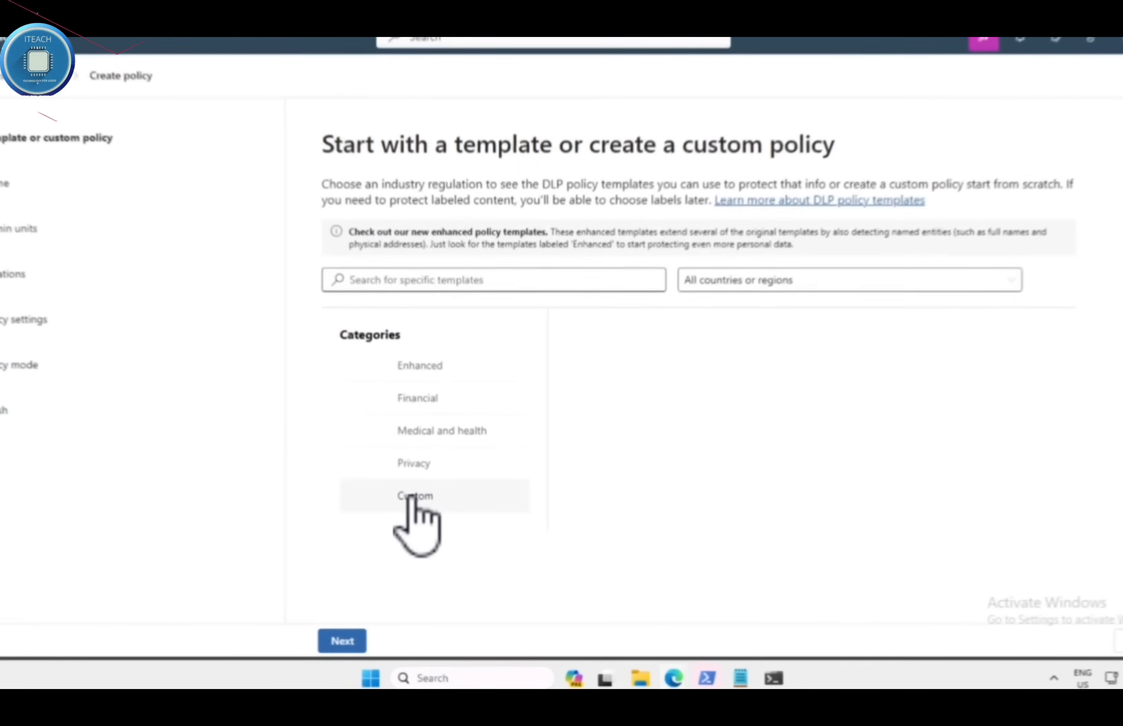
click(415, 497)
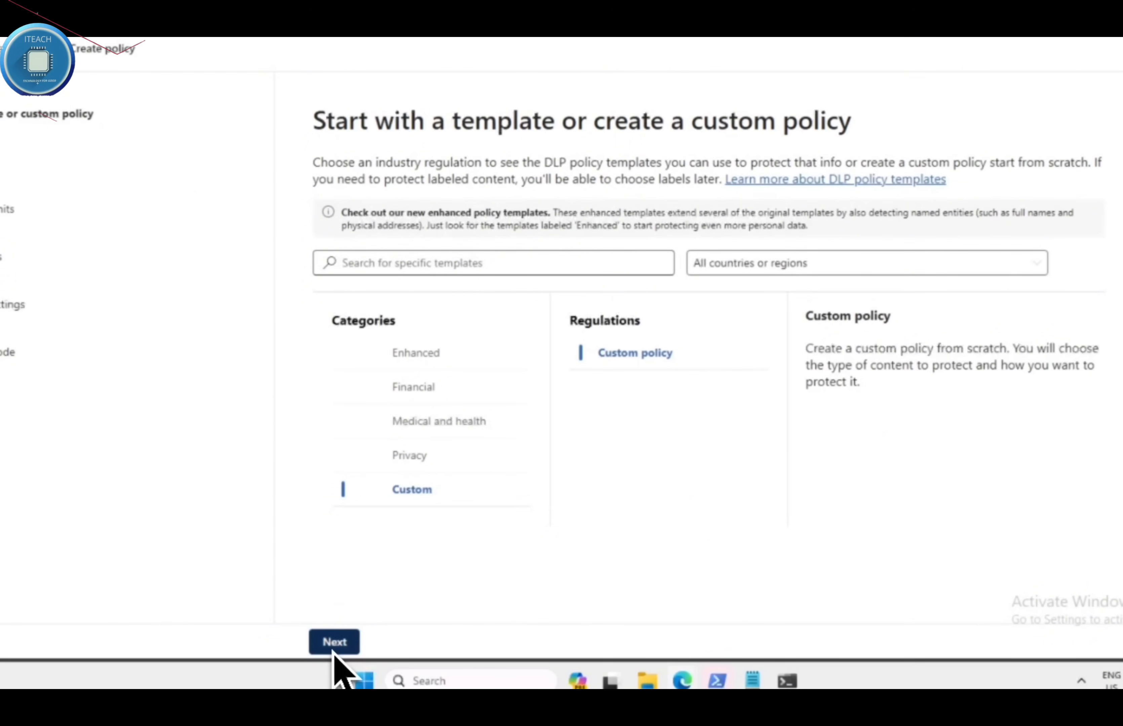
click(334, 648)
- Name the policy "Credit Card DLP Policy" and replace its description with "Protect credit card numbers from being shared"
drag(376, 361, 325, 361)
text(Credit Card DLP Policy)
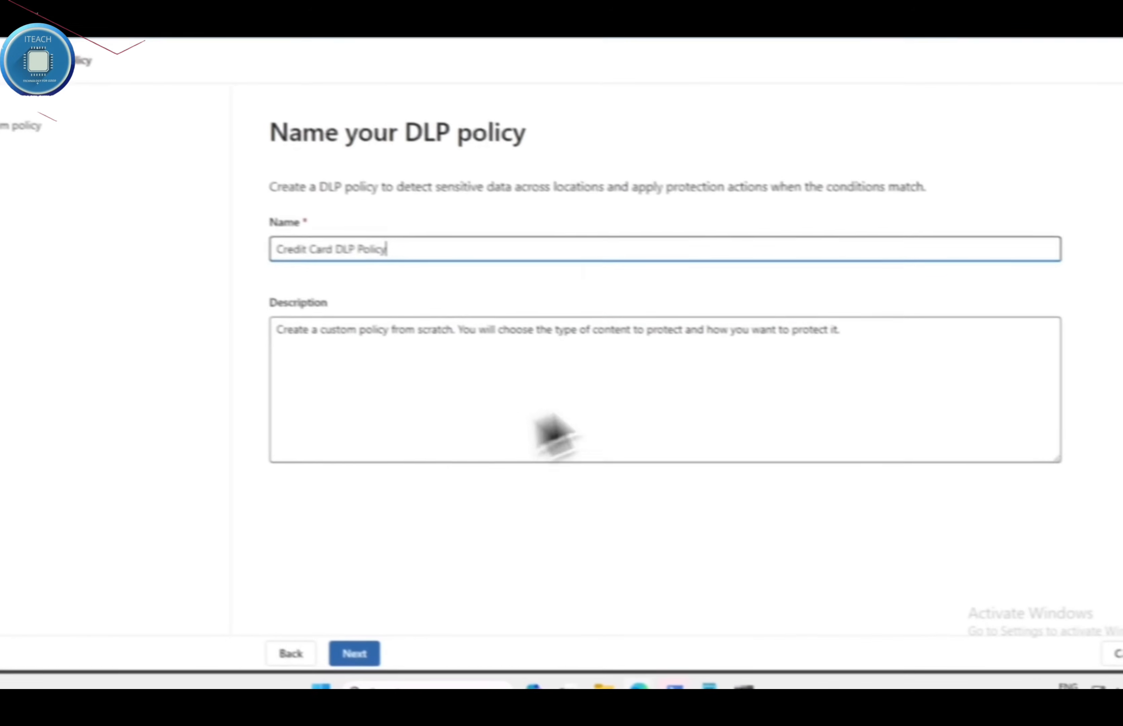
click(869, 329)
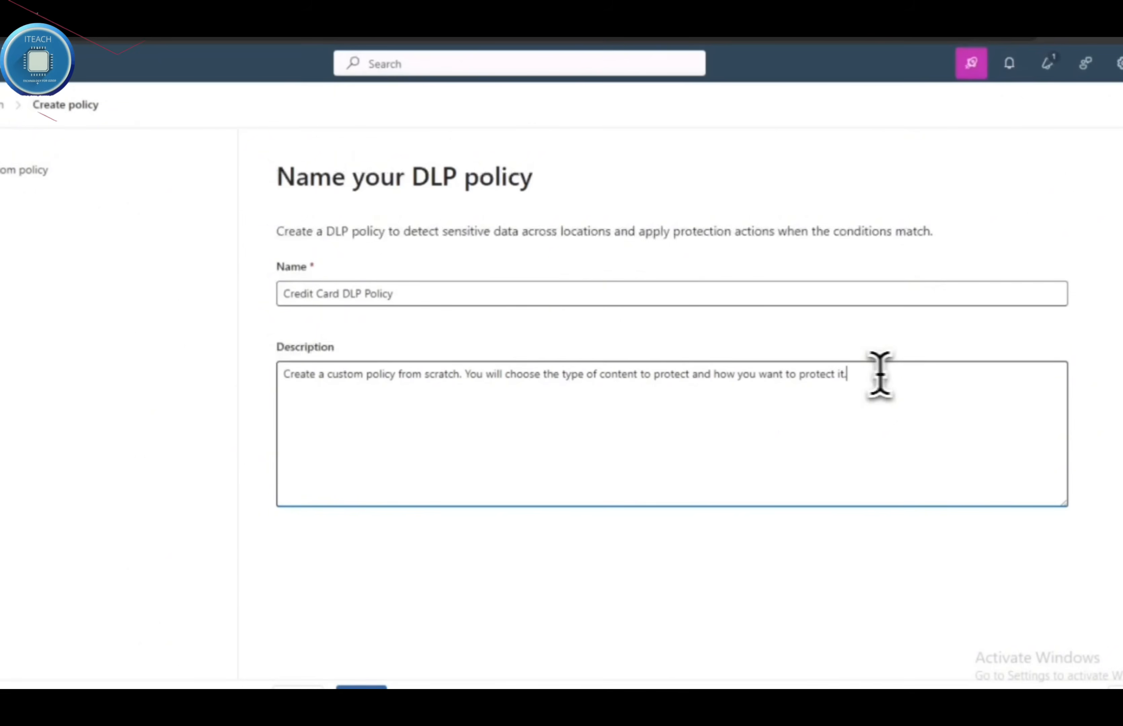
drag(880, 374, 282, 373)
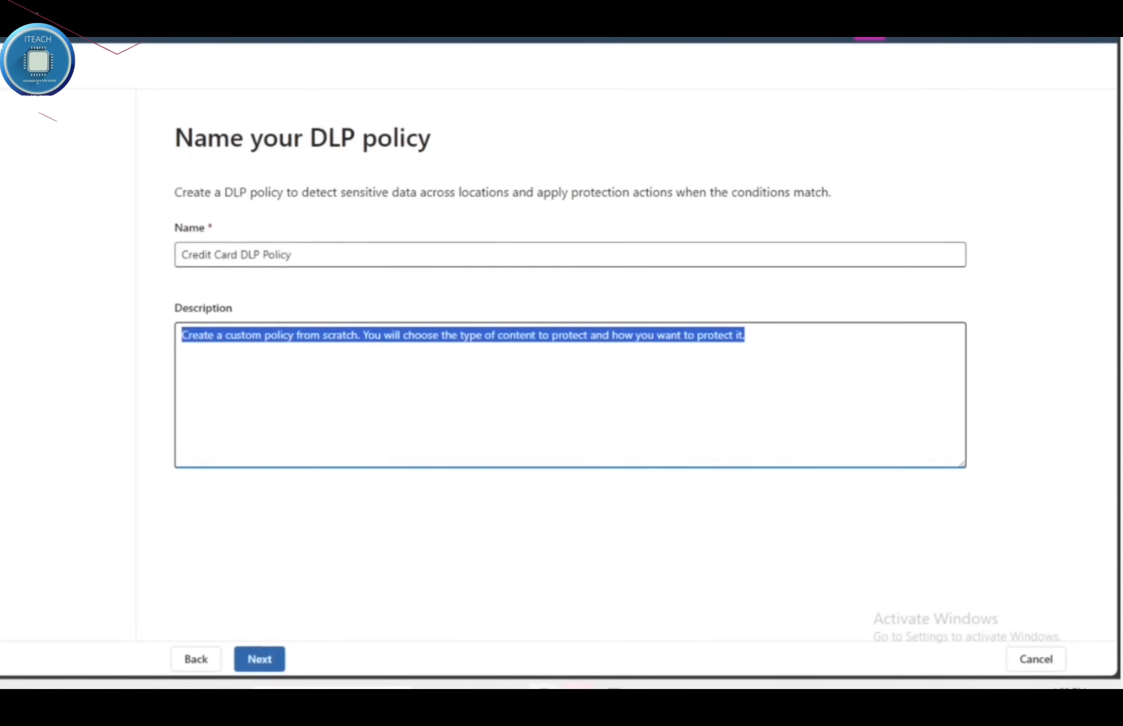
text(Protect credit card numbers from being shared)
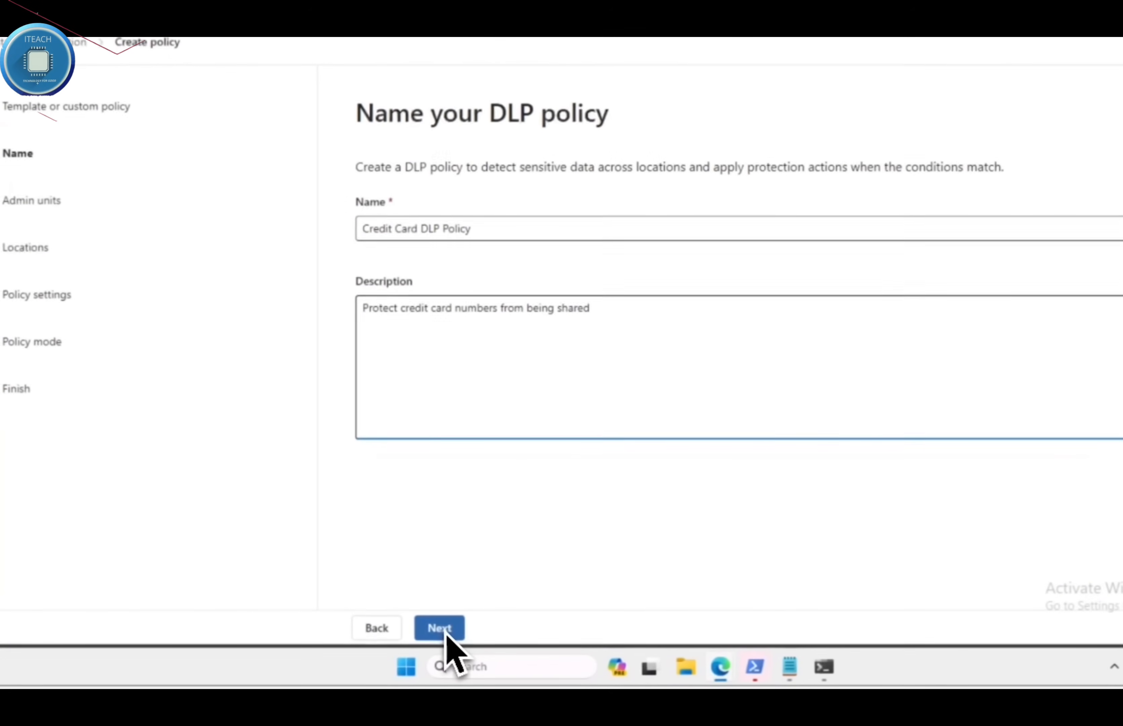
click(441, 627)
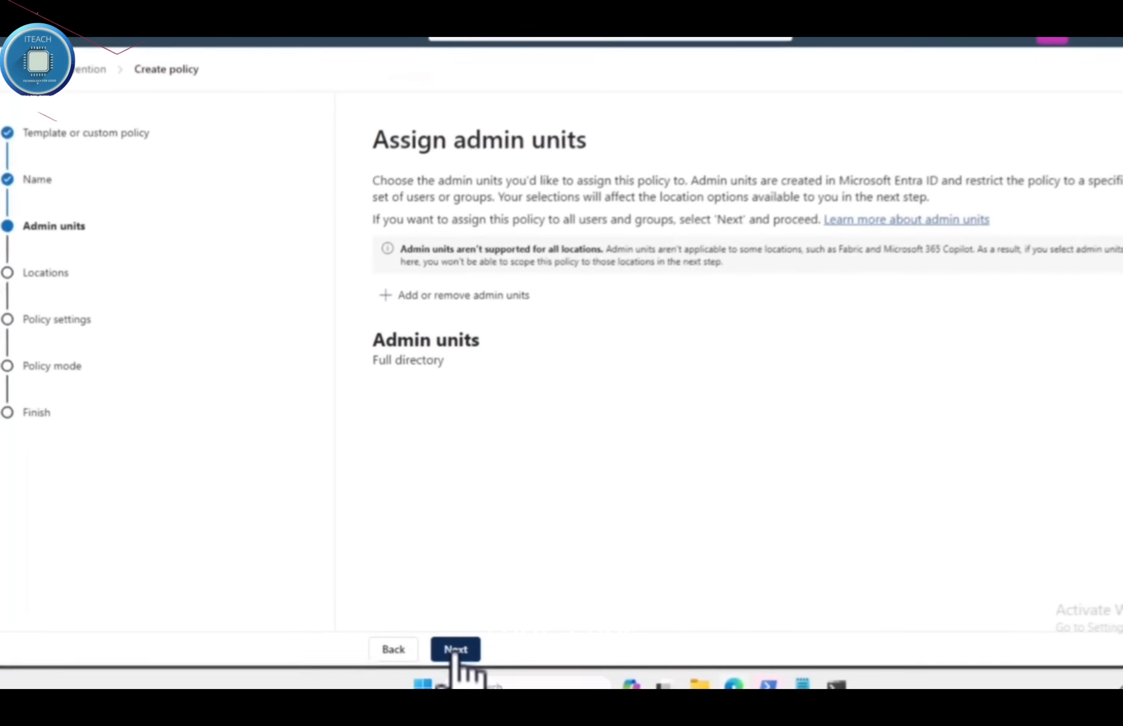
- Keep the full directory as admin unit and limit the policy's locations to Teams chat and channel messages
click(460, 654)
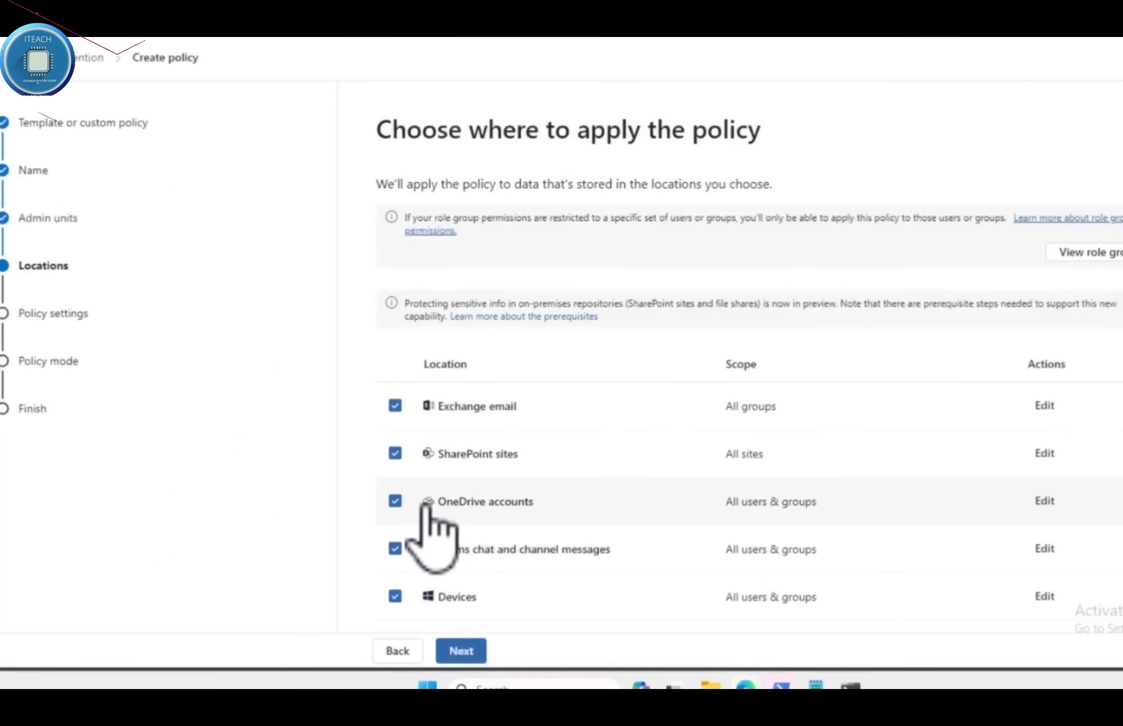
scroll(424, 513, down, 3)
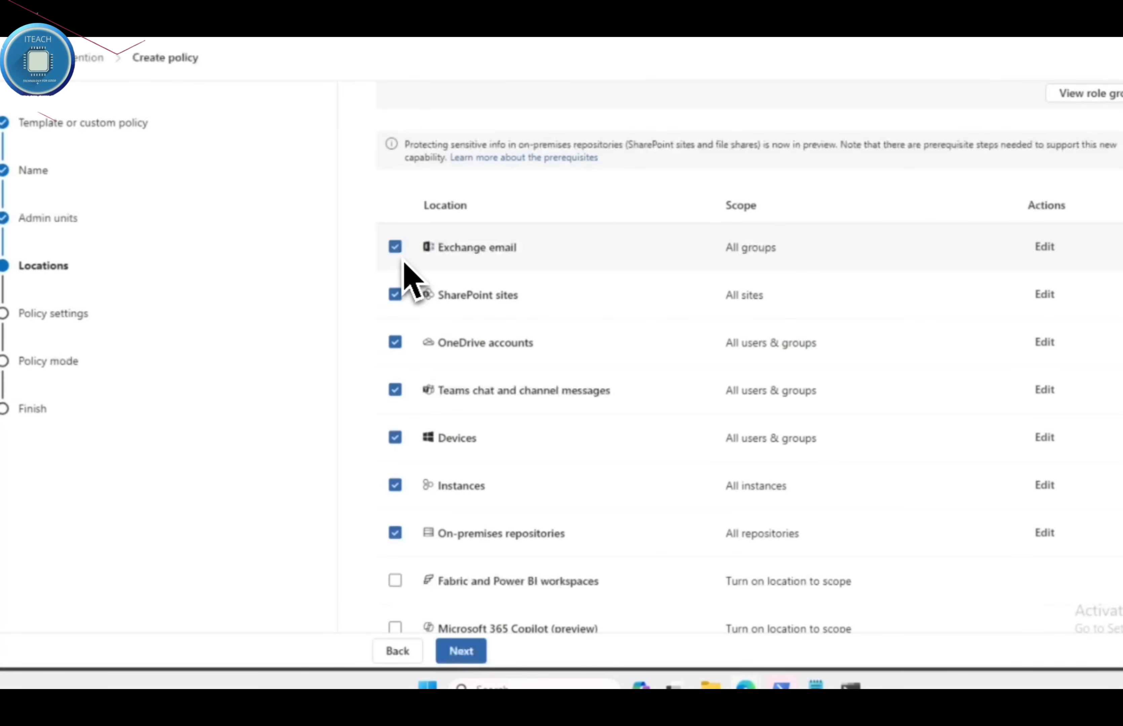
click(395, 295)
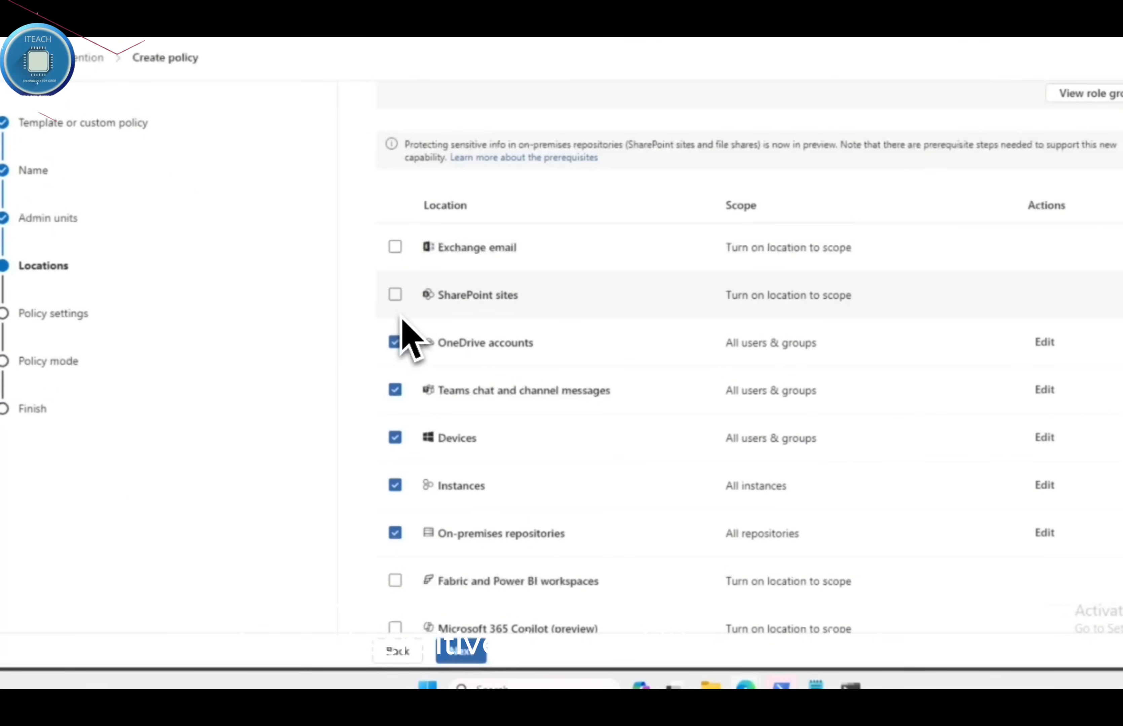
click(396, 342)
click(395, 437)
click(394, 485)
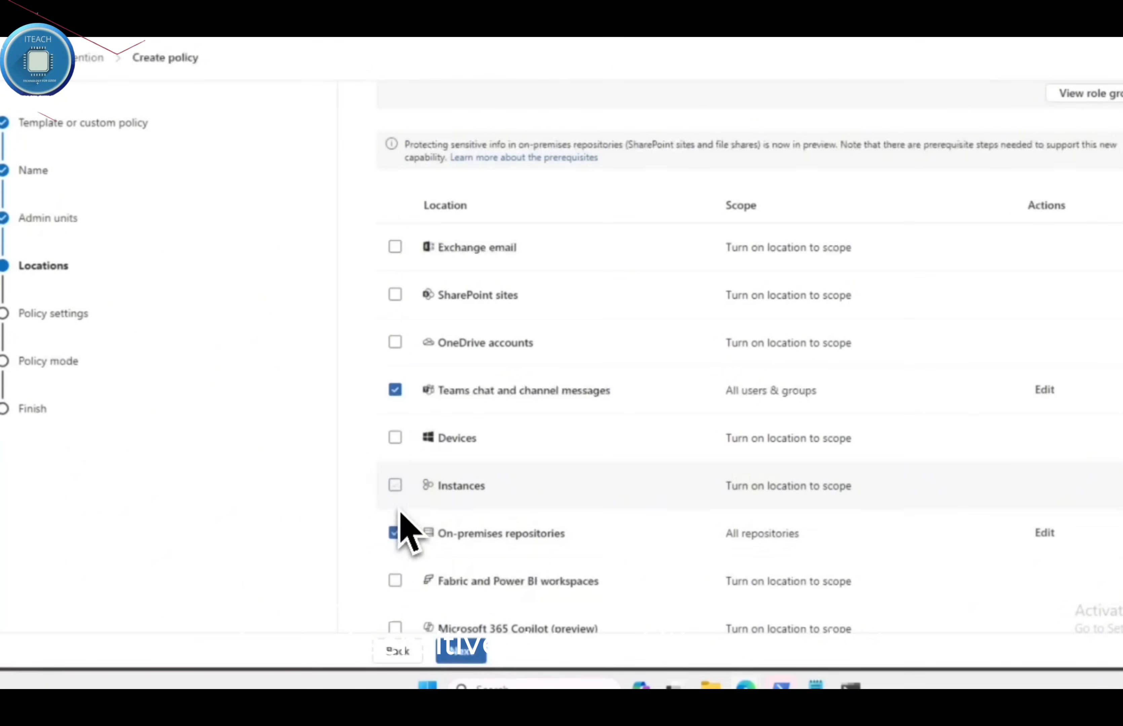
click(395, 533)
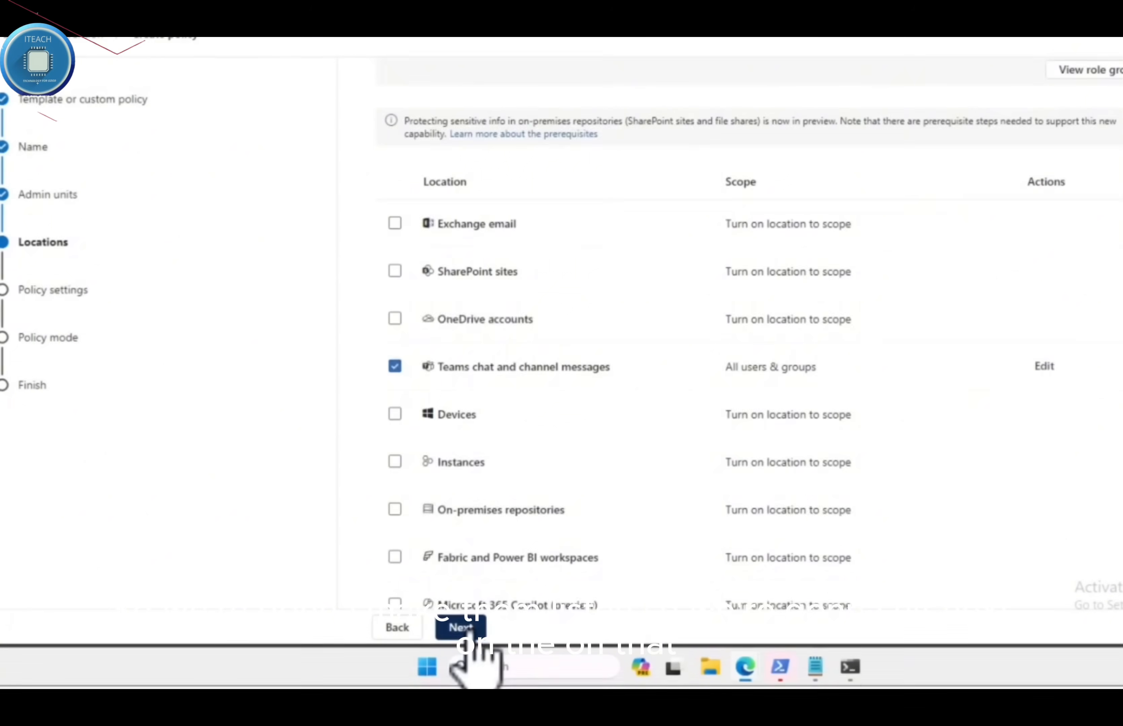
click(462, 627)
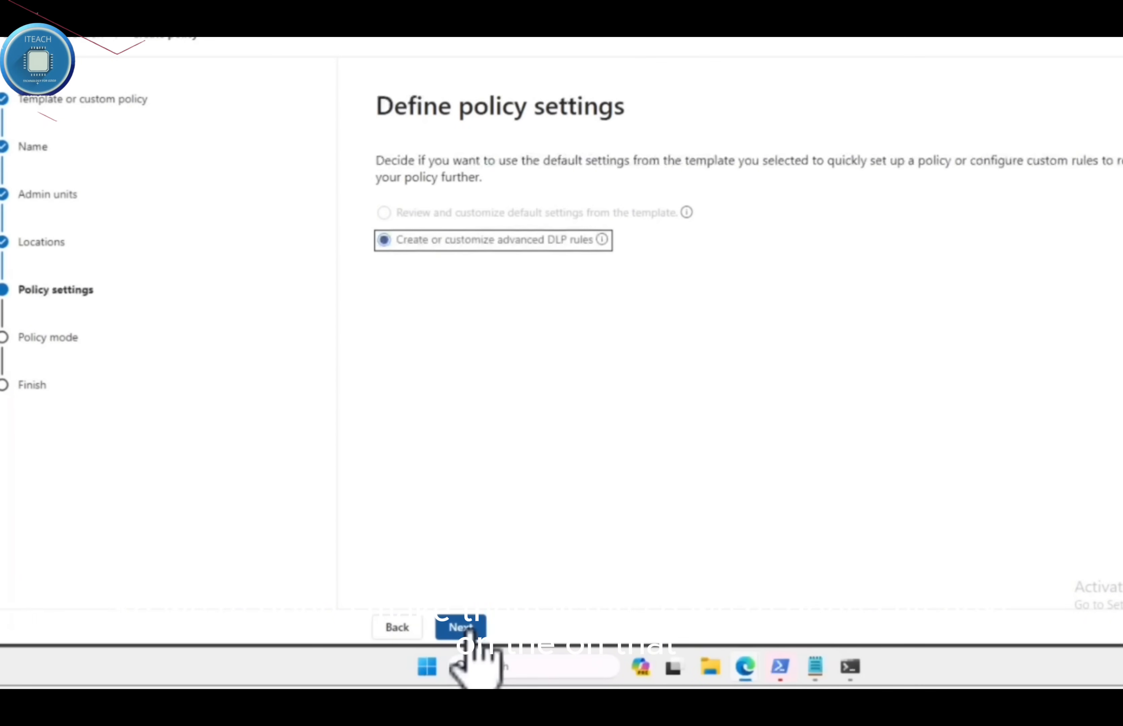
- Go back to review the chosen policy locations and return to the policy settings
click(395, 628)
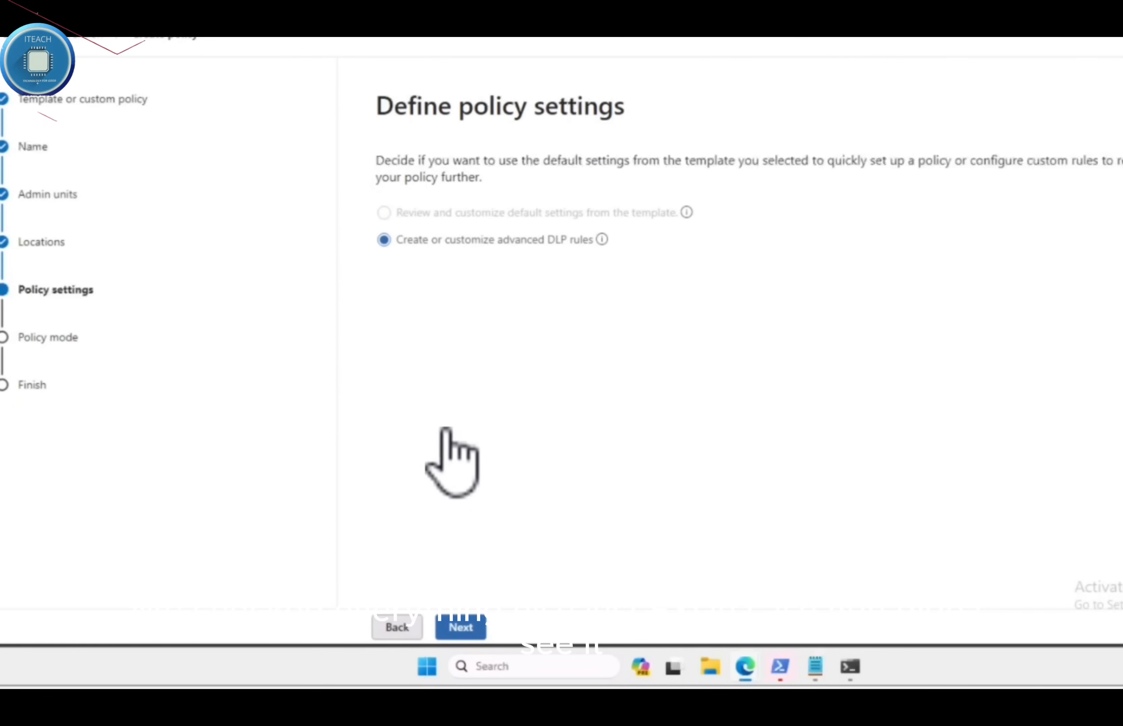
scroll(455, 475, down, 3)
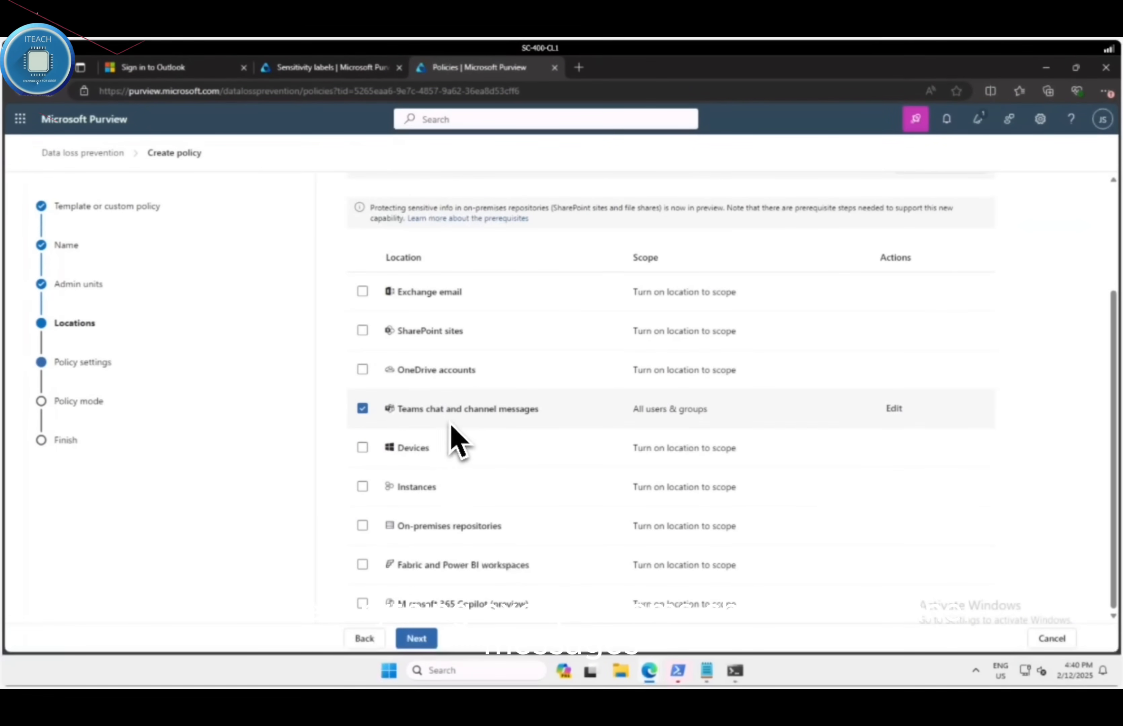
click(423, 639)
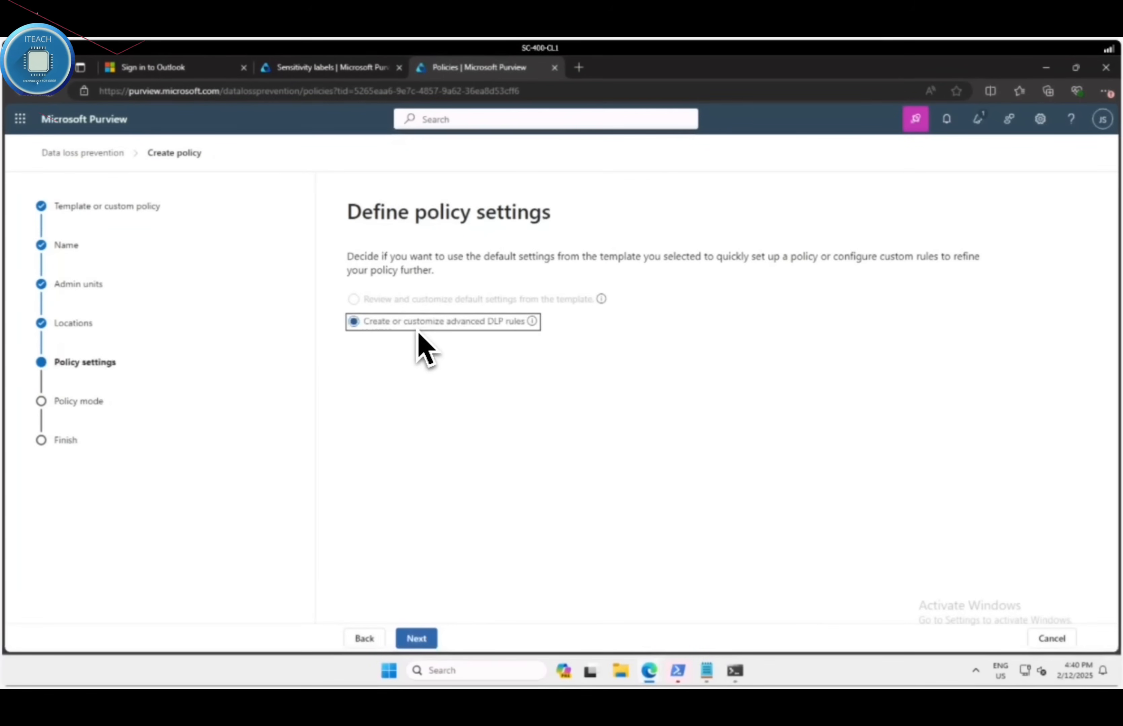
- Create an advanced DLP rule named "Credit card information"
click(417, 638)
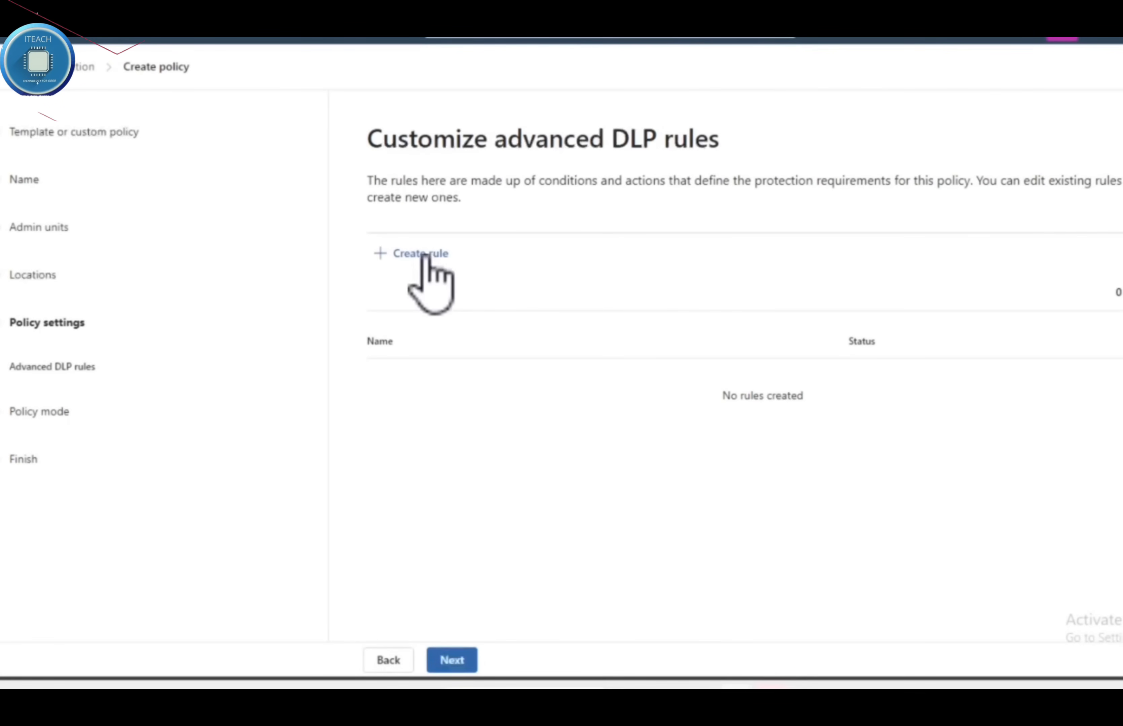
click(427, 256)
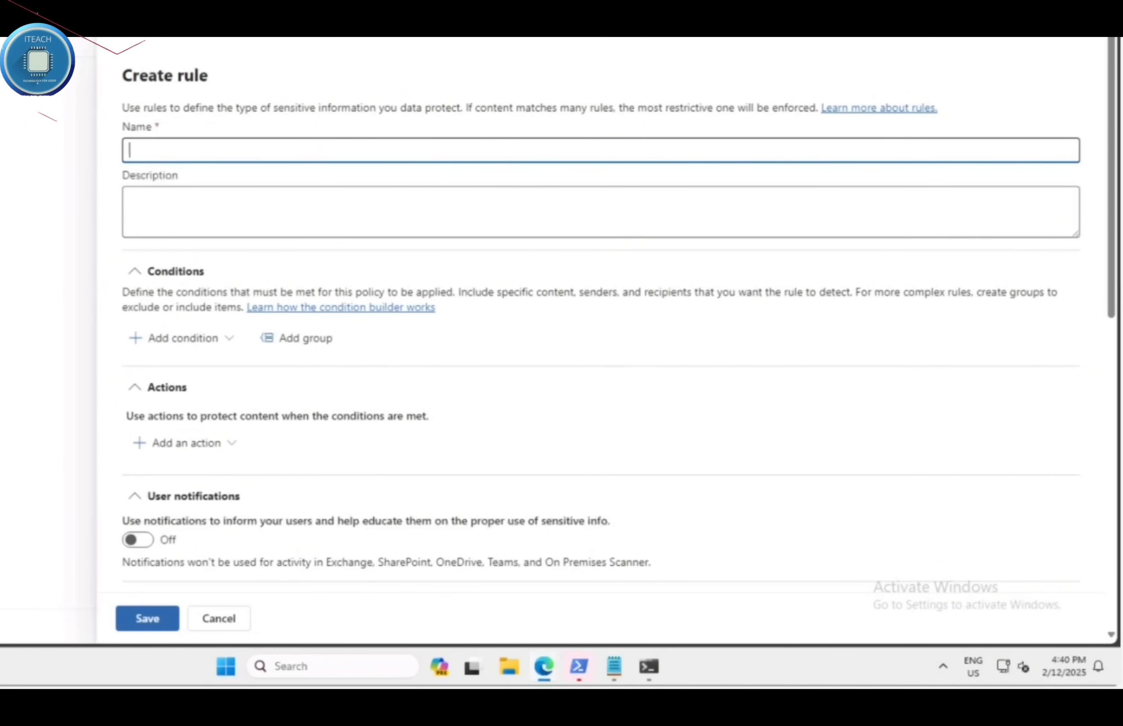
text(Credit card information)
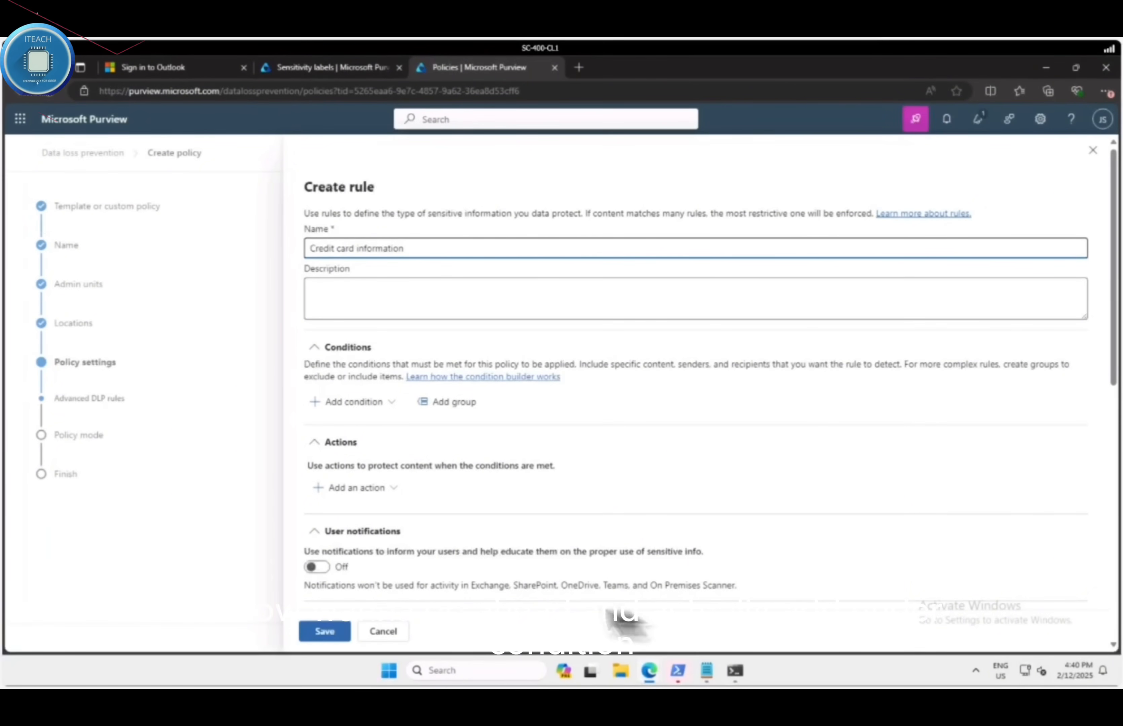
click(352, 402)
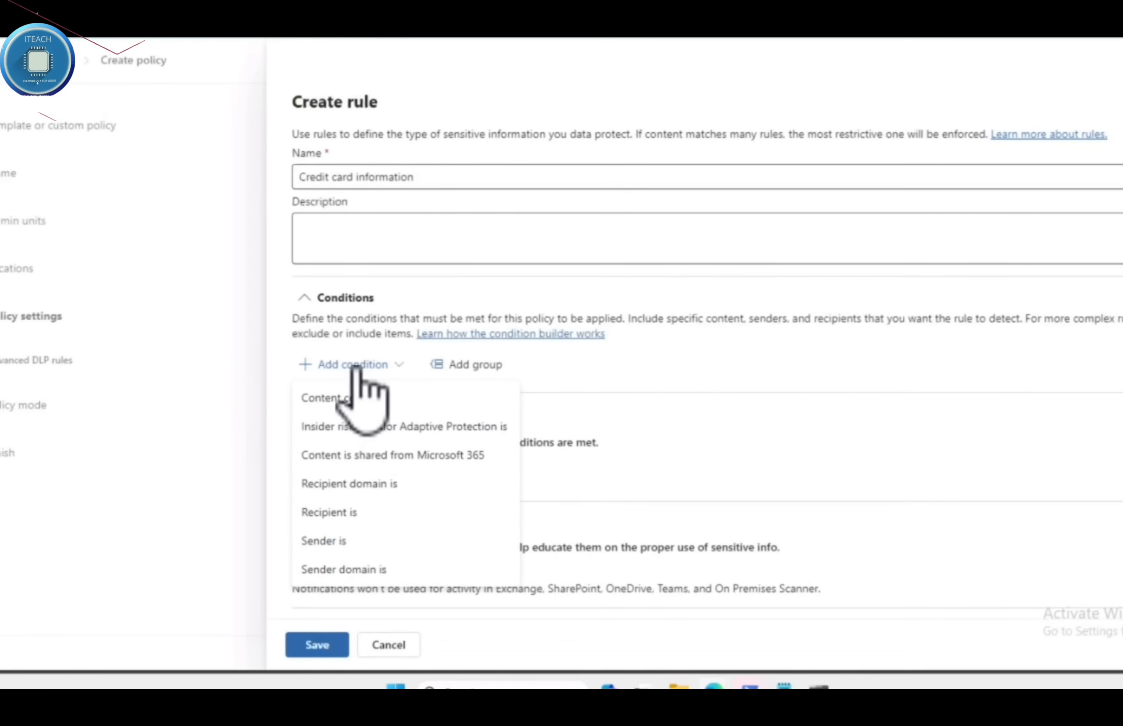
click(647, 411)
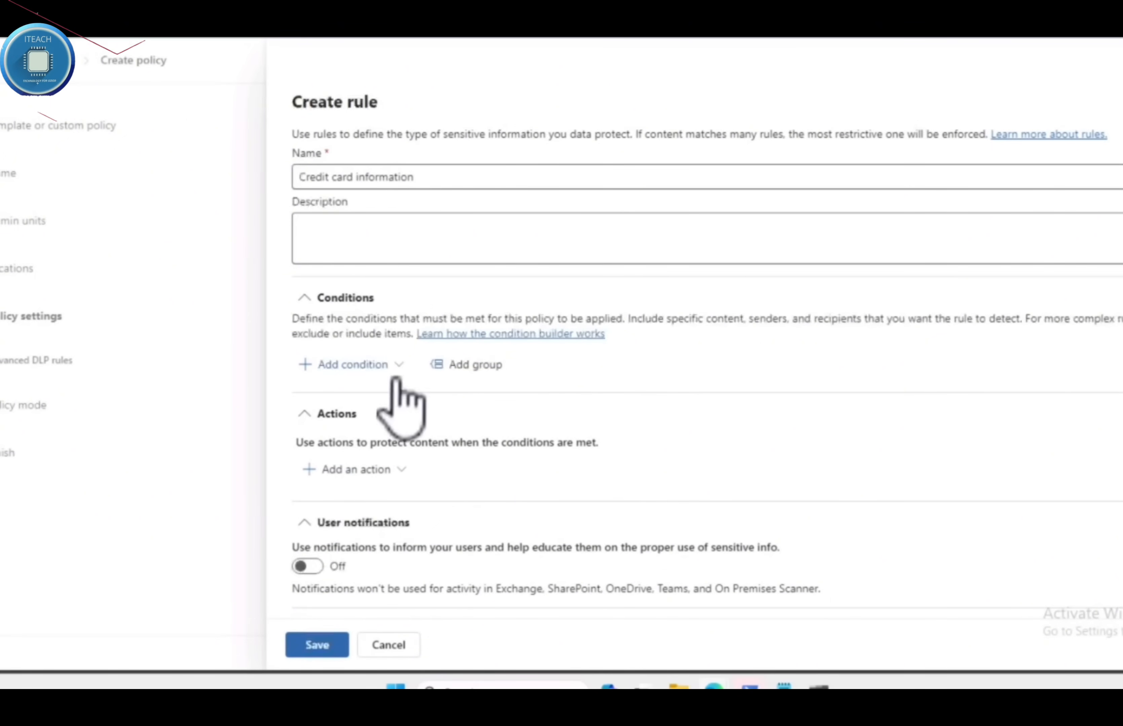
click(401, 364)
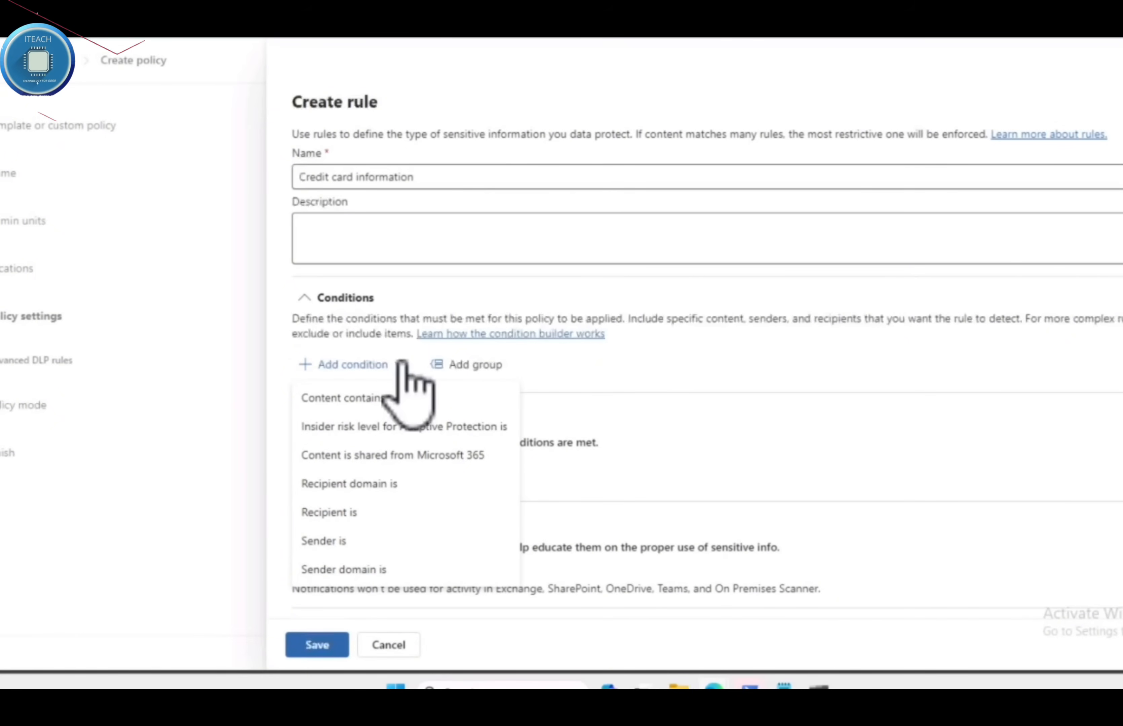
click(649, 383)
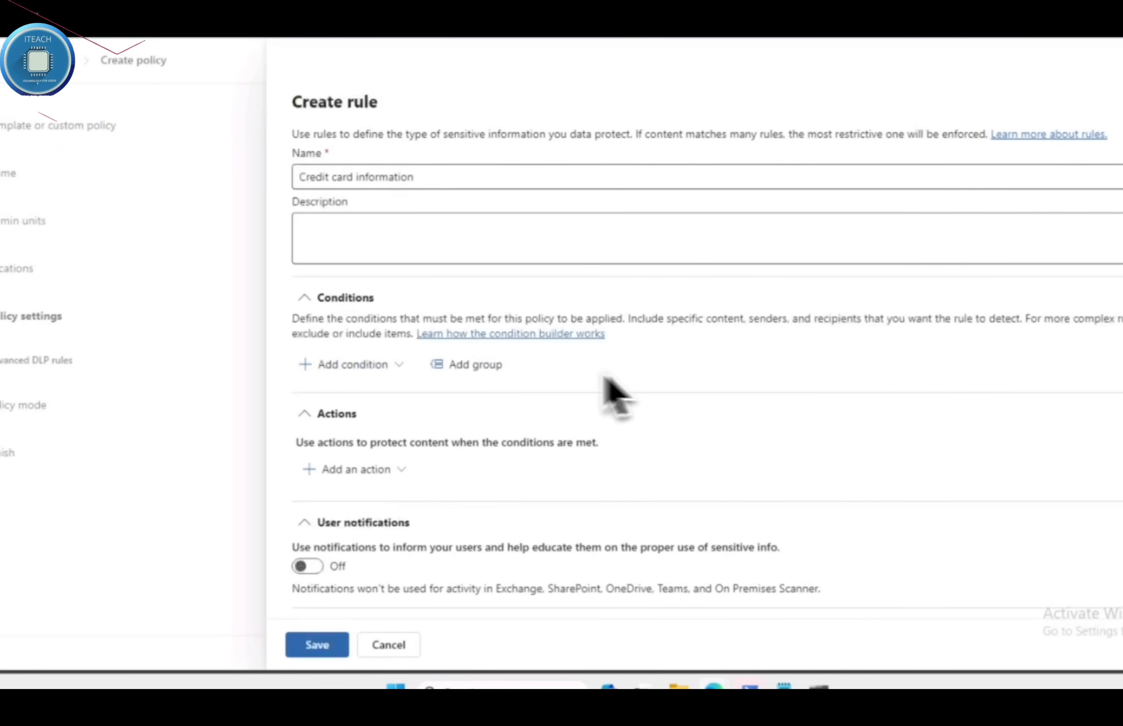
- Add the condition "Content is shared from Microsoft 365" to the rule
click(398, 370)
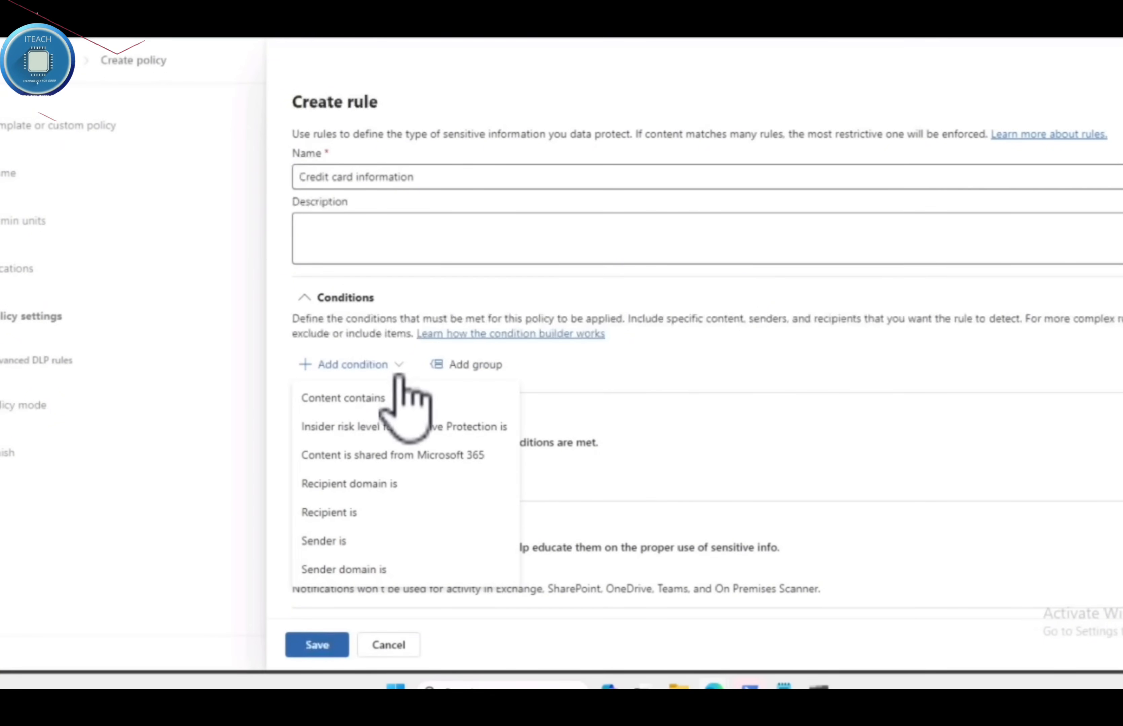
click(392, 460)
scroll(393, 456, down, 2)
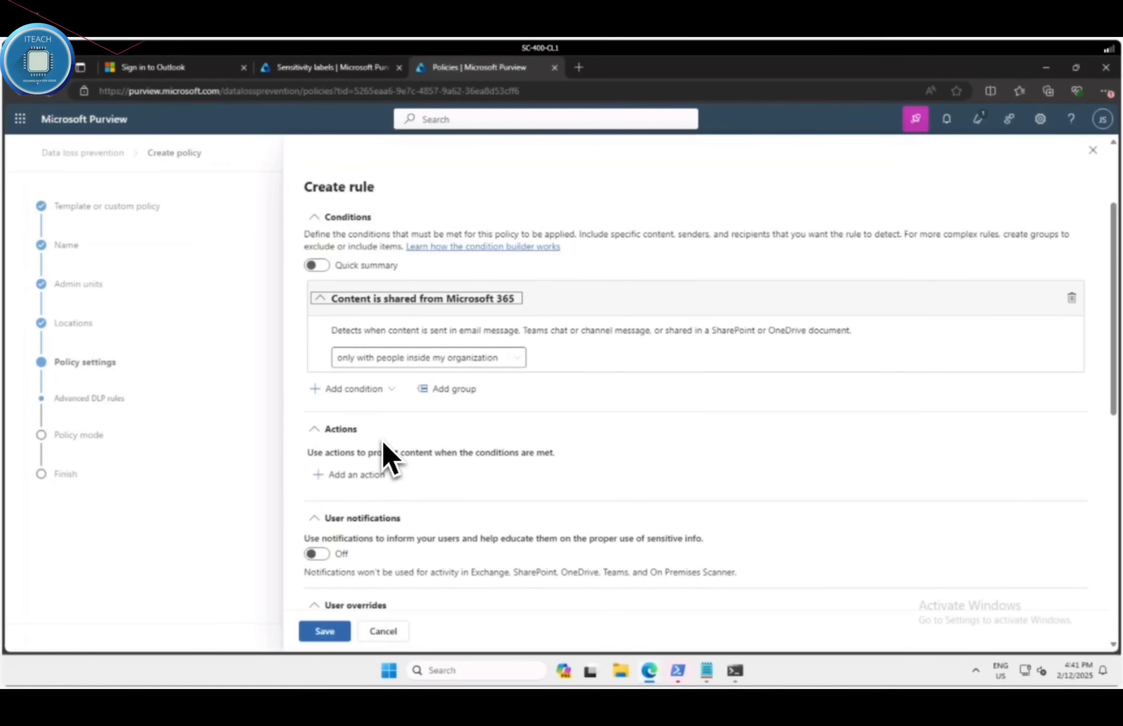
- Add the action "Restrict access or encrypt the content in Microsoft 365 locations" to the rule
click(388, 392)
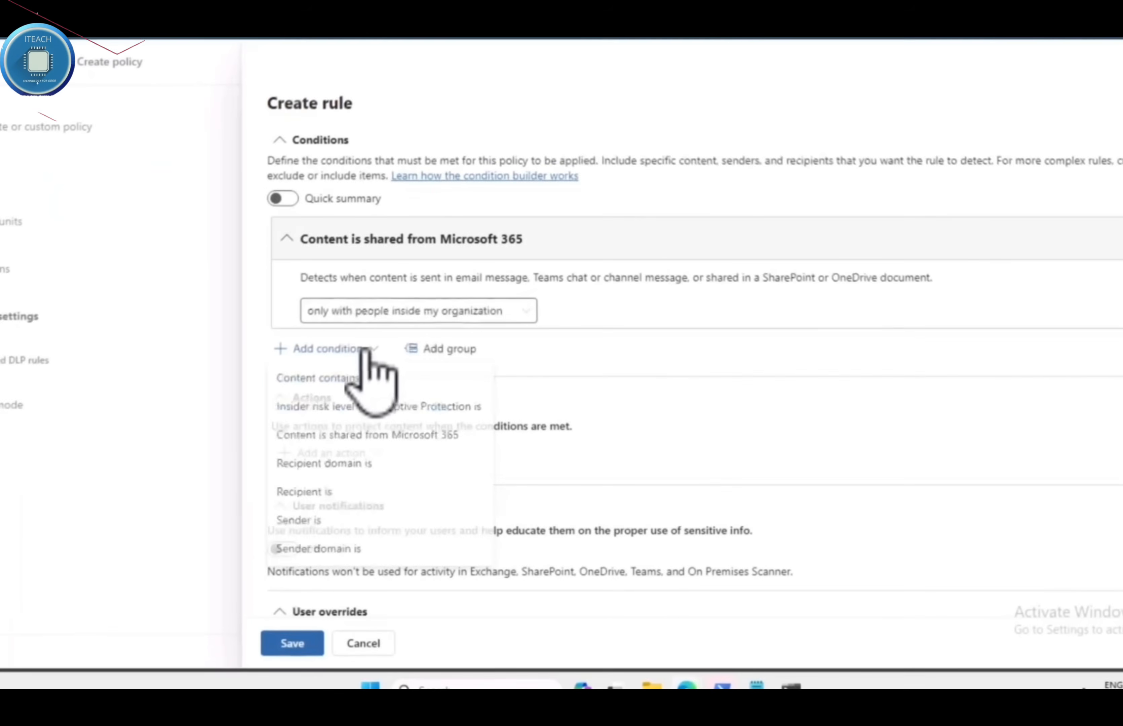
click(389, 392)
click(377, 450)
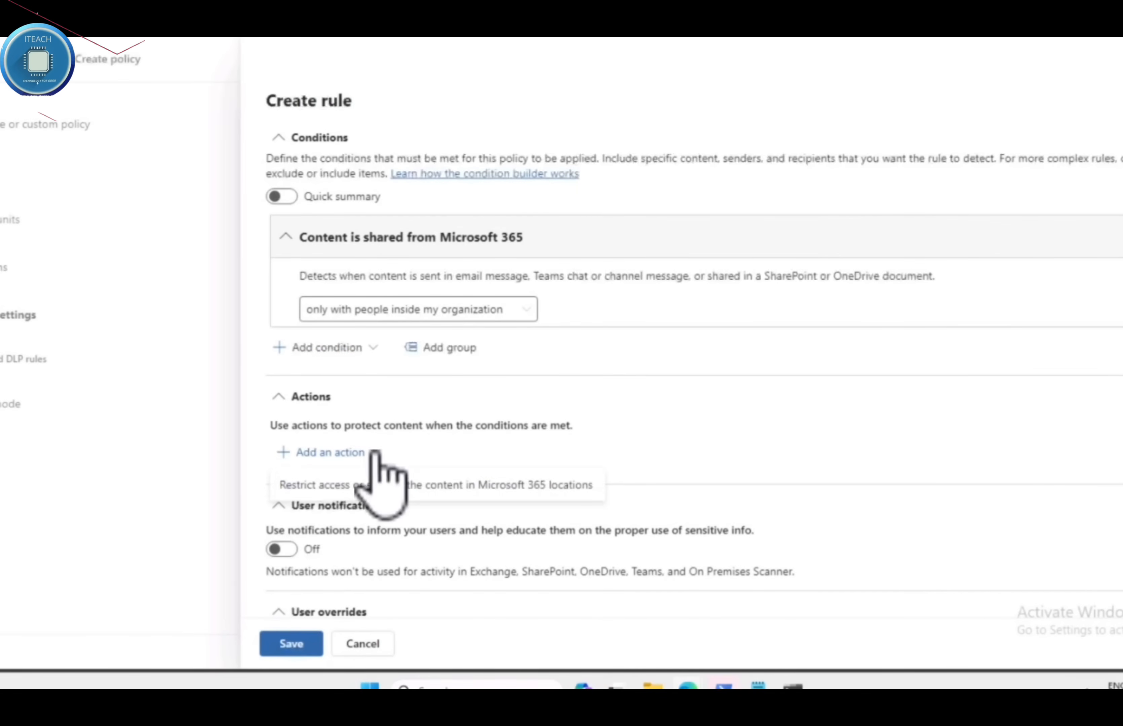
click(363, 487)
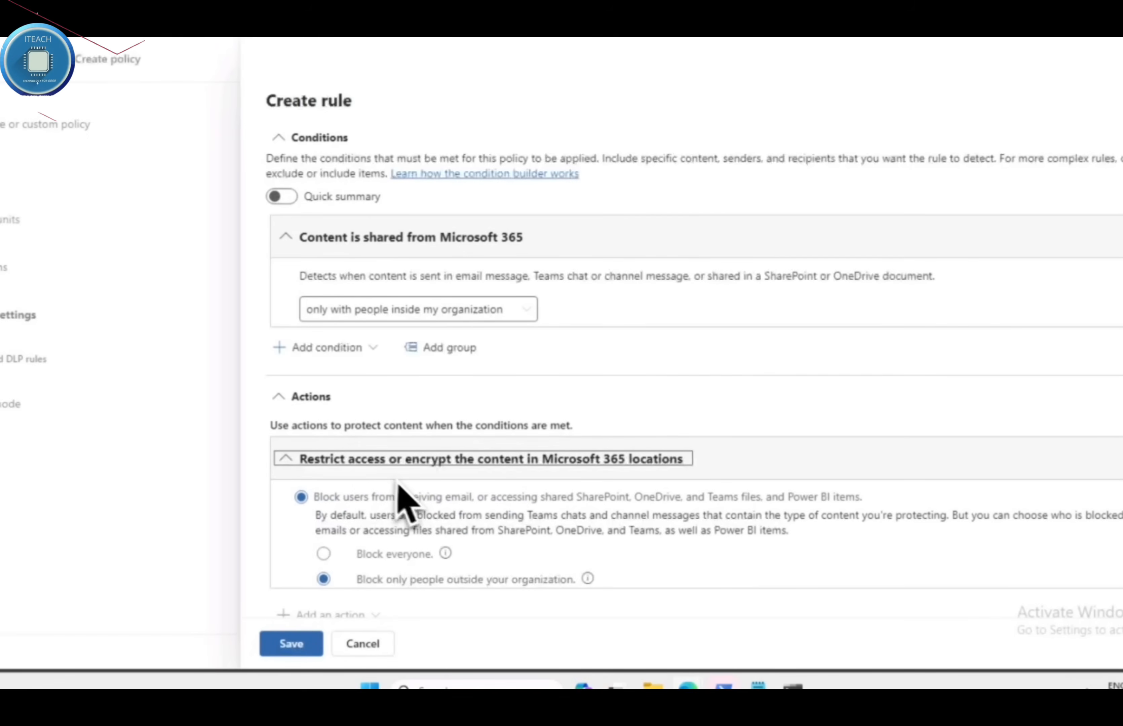
- Set the restrict-access action to block everyone
click(324, 554)
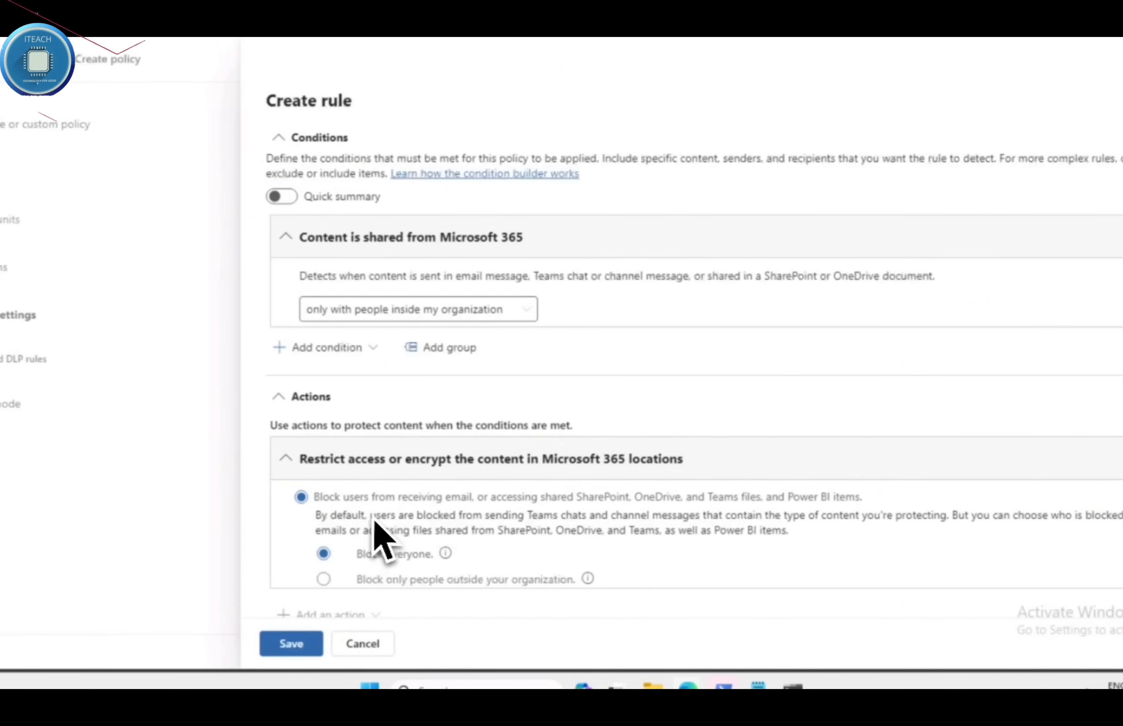
scroll(376, 533, down, 15)
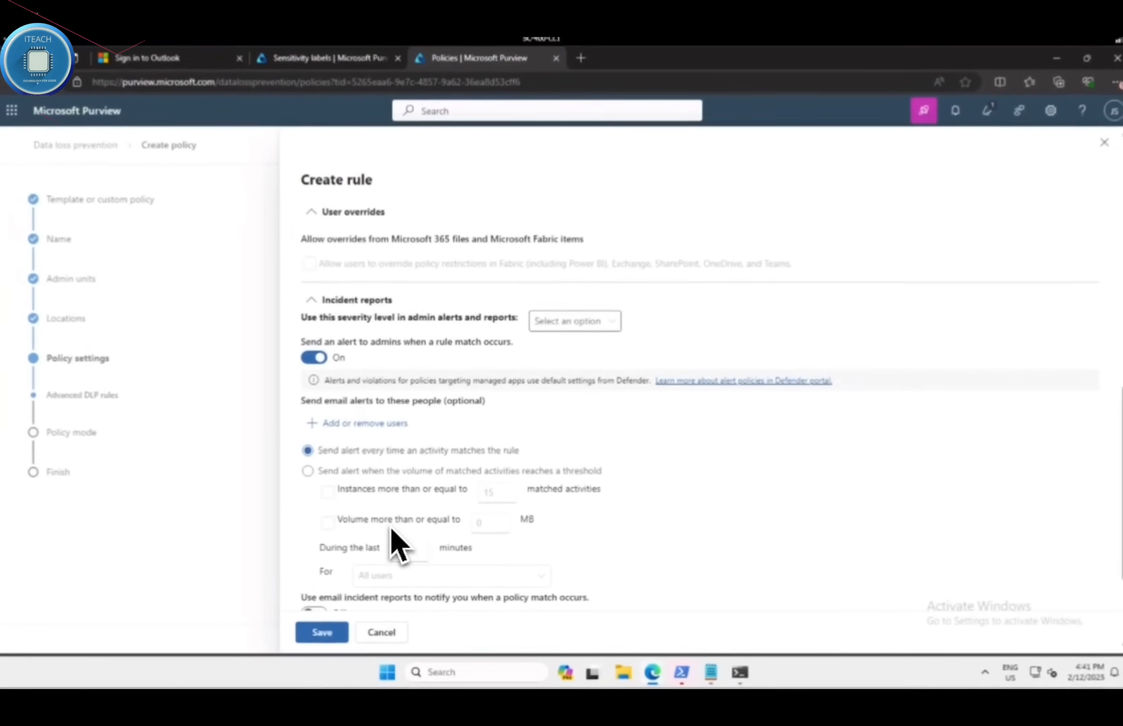
- Add a "Content contains" condition to the rule with the sensitive info type "Credit Card Number"
scroll(374, 518, up, 1)
scroll(396, 543, up, 10)
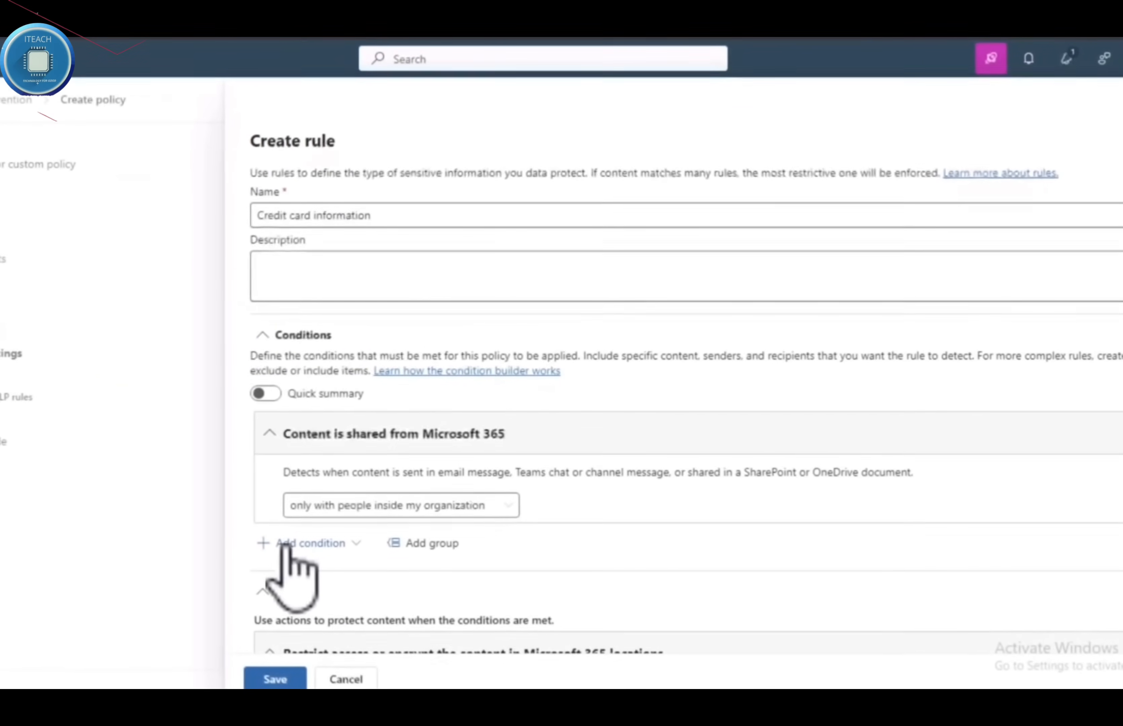
click(348, 518)
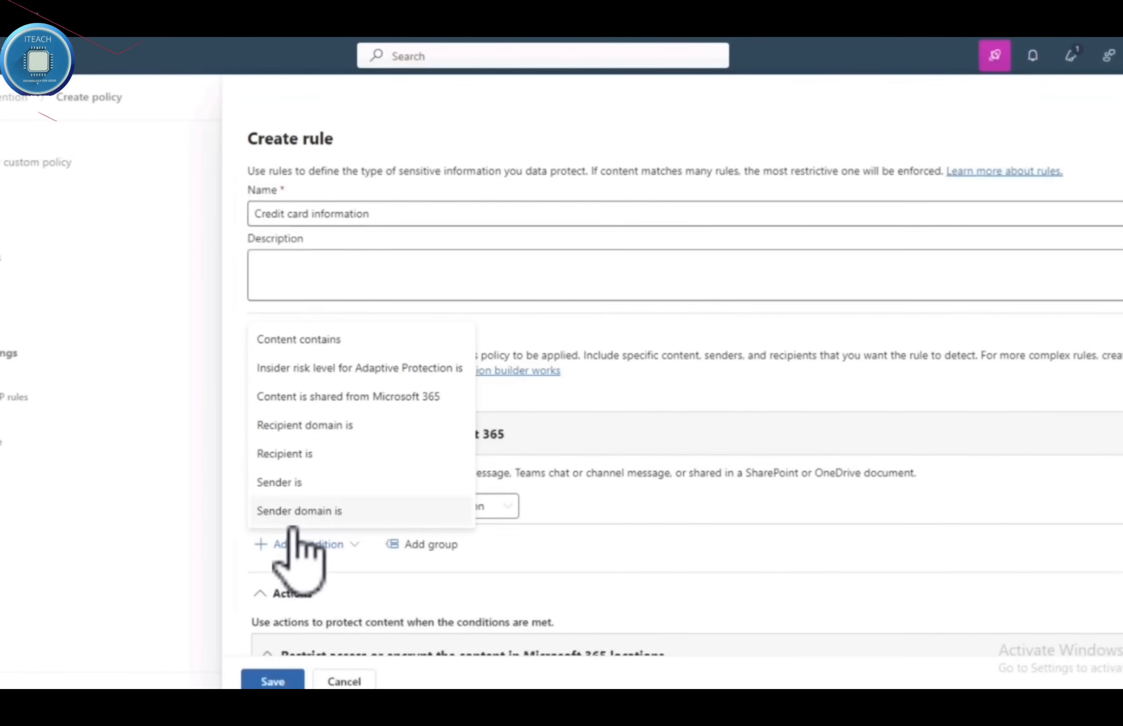
click(302, 339)
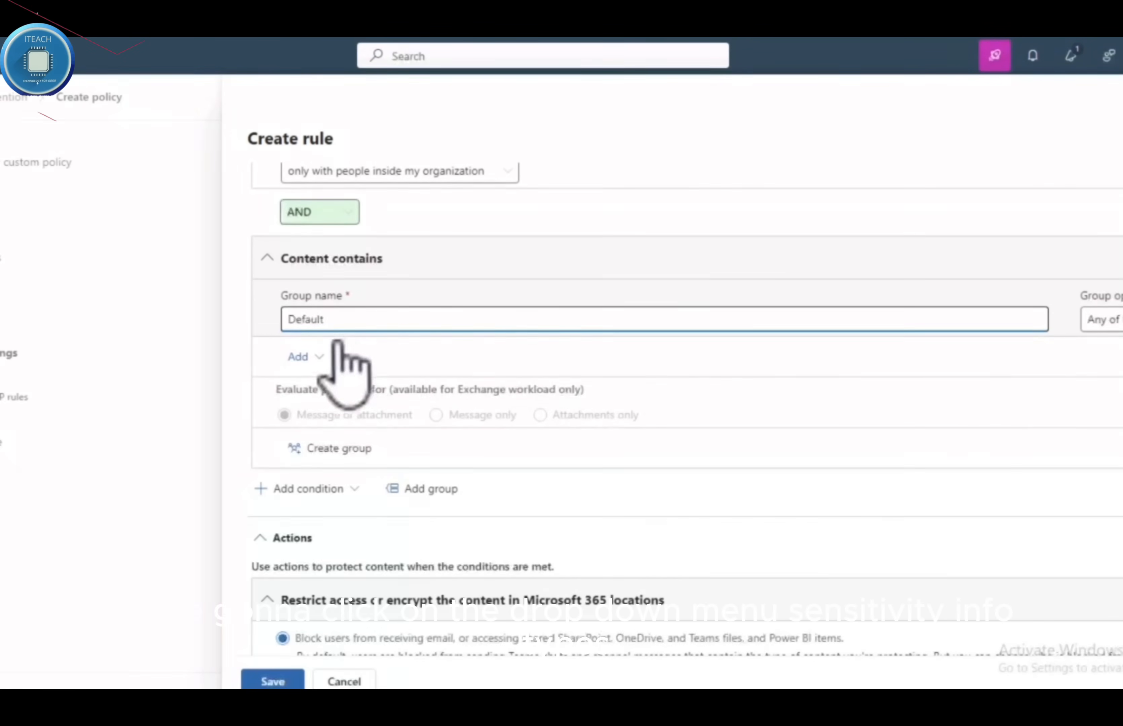
click(319, 356)
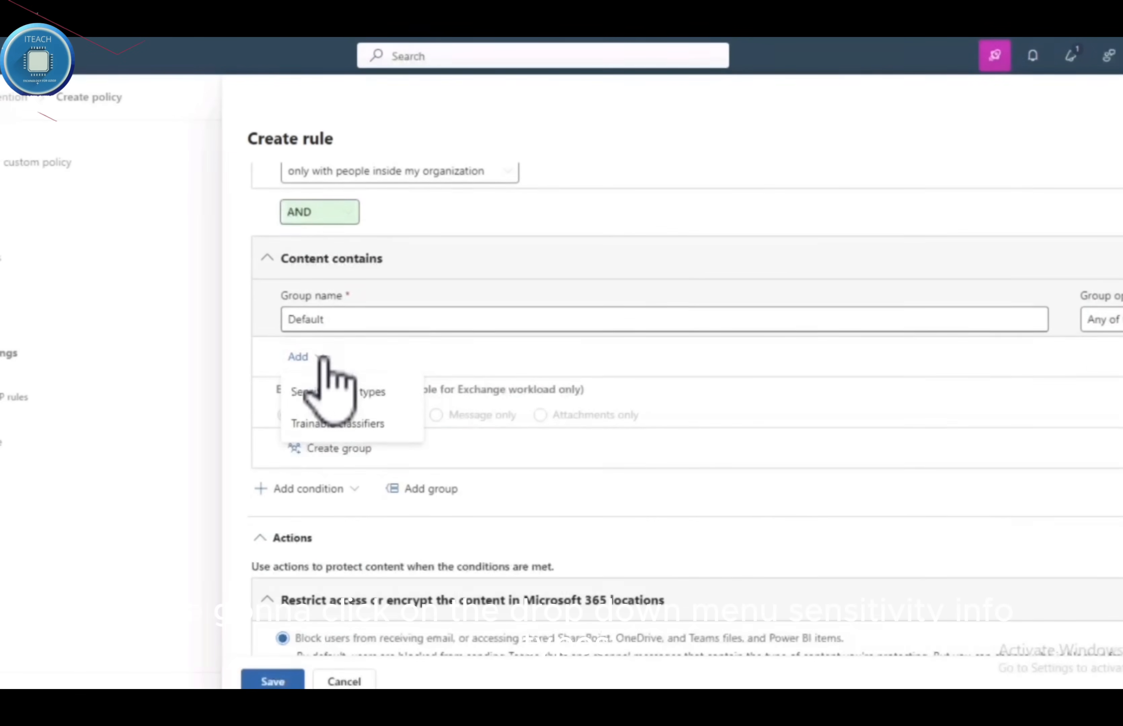
click(336, 394)
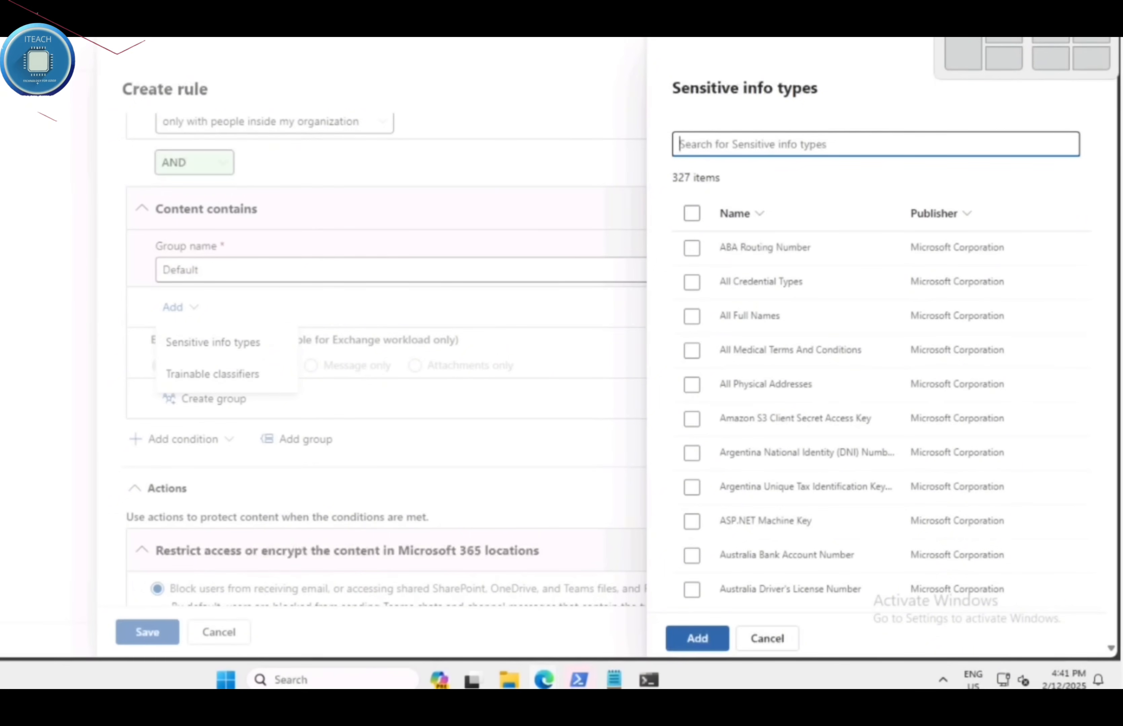
text(credit)
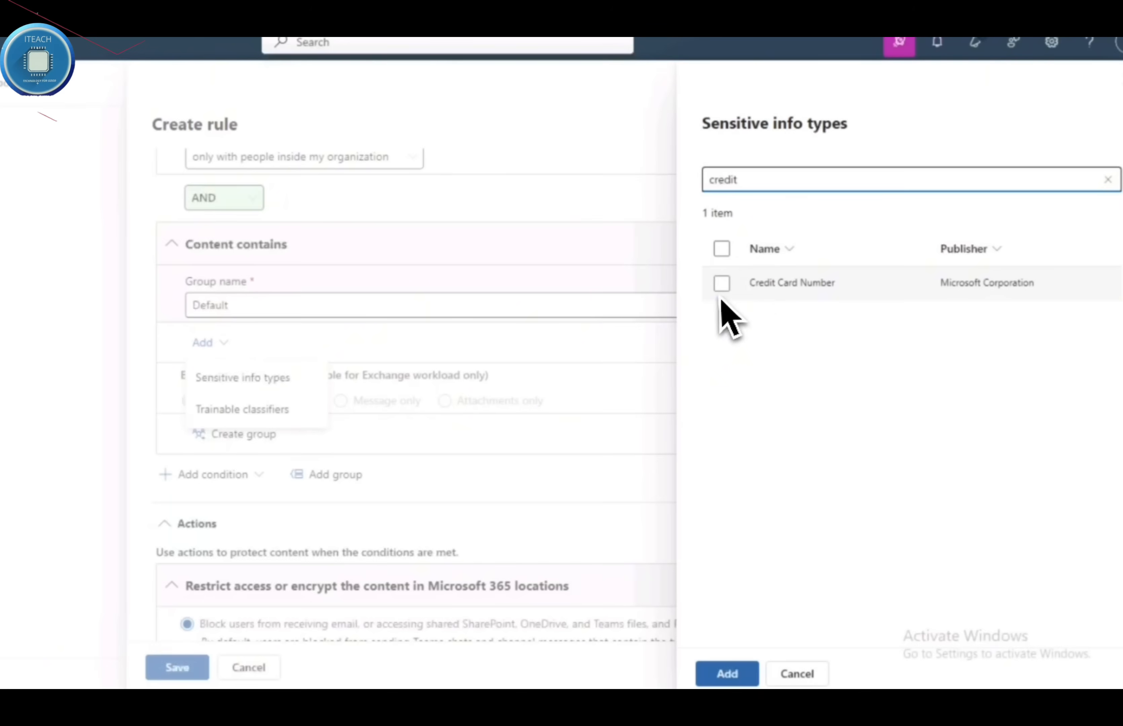
click(691, 248)
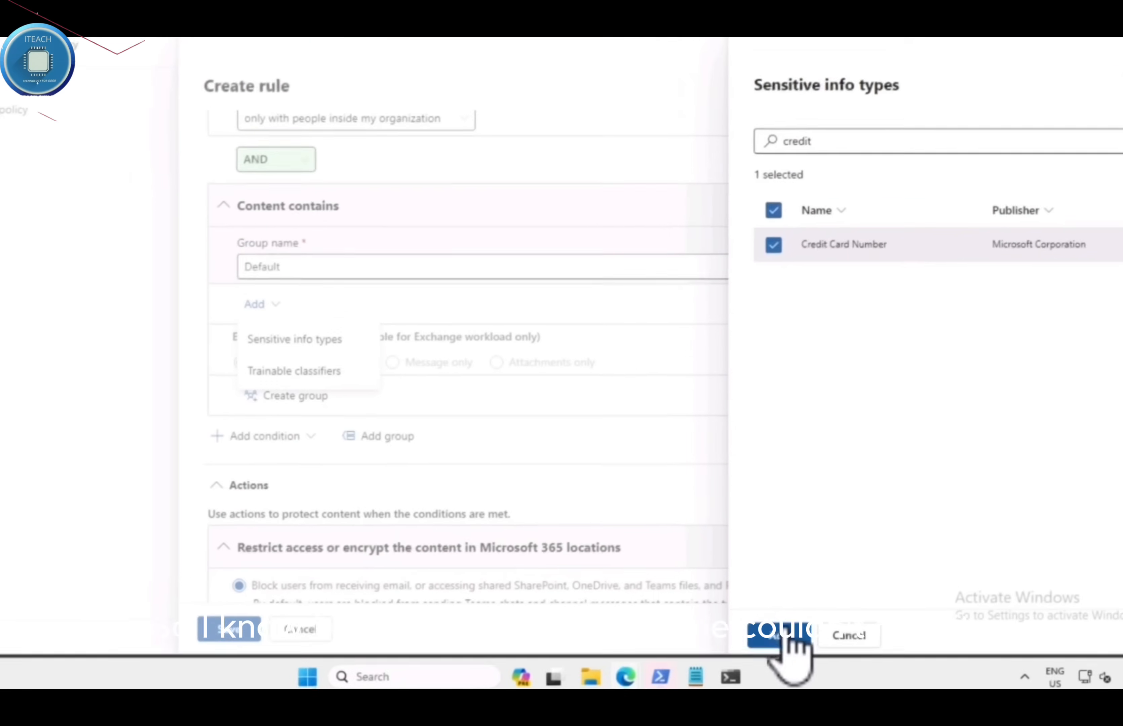
click(783, 634)
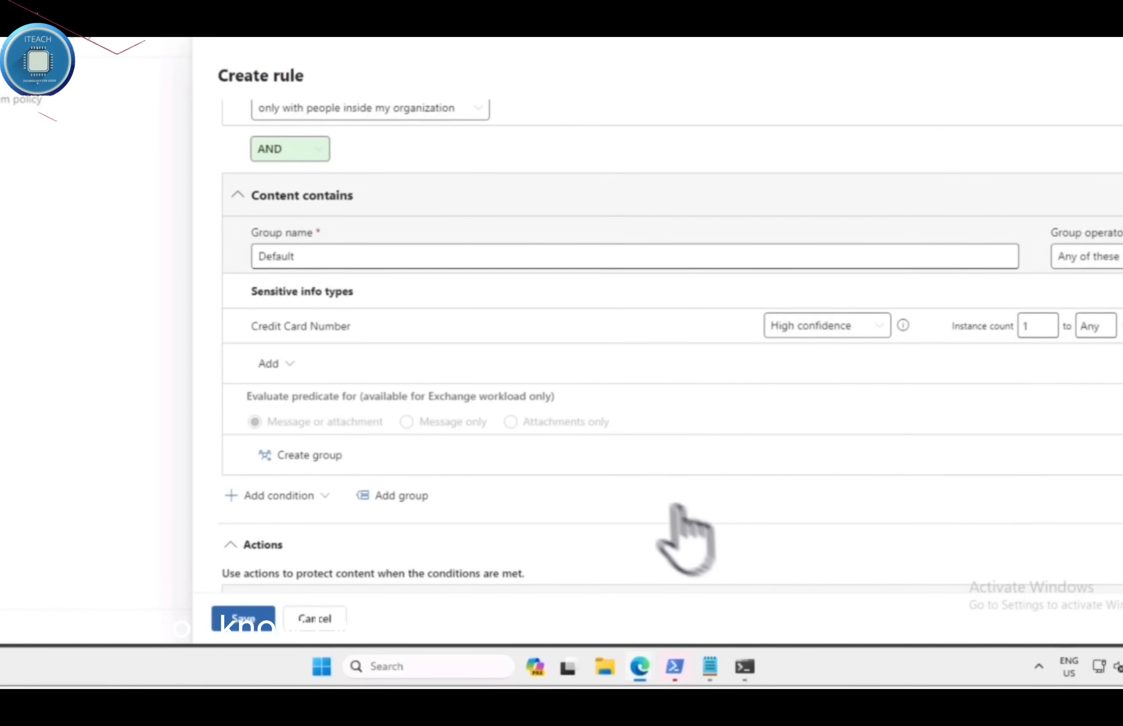
- Review the rule's sharing condition, its sensitive info type condition and the restrict-access action
scroll(429, 391, up, 5)
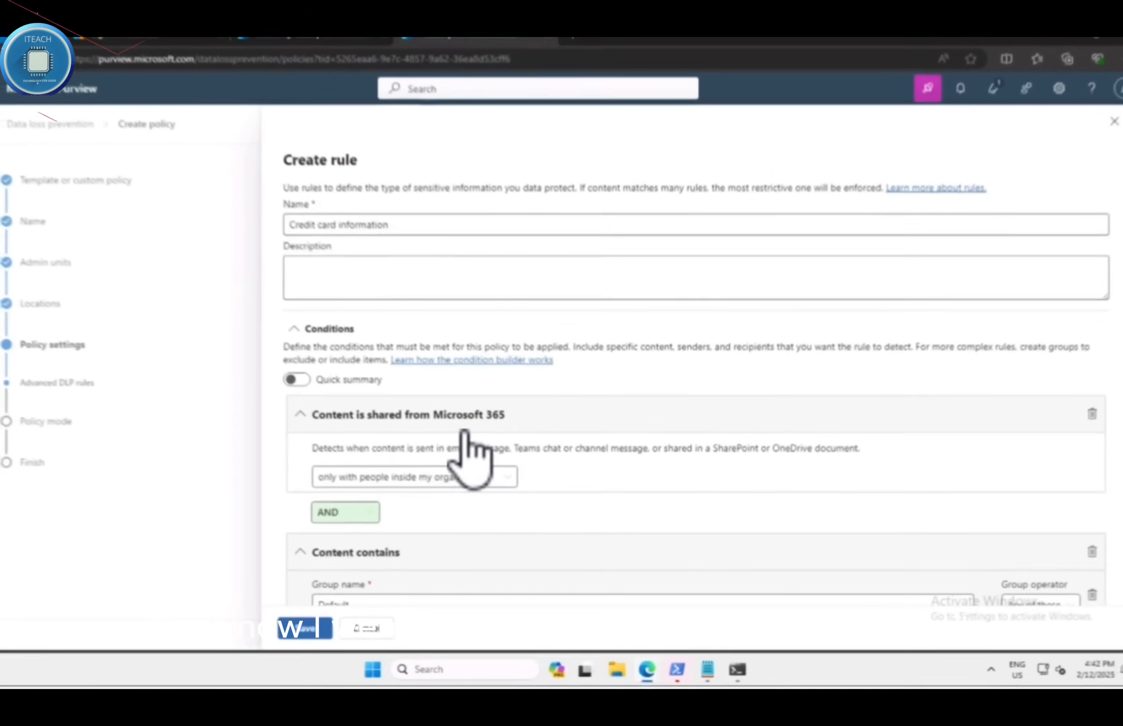
scroll(474, 455, down, 2)
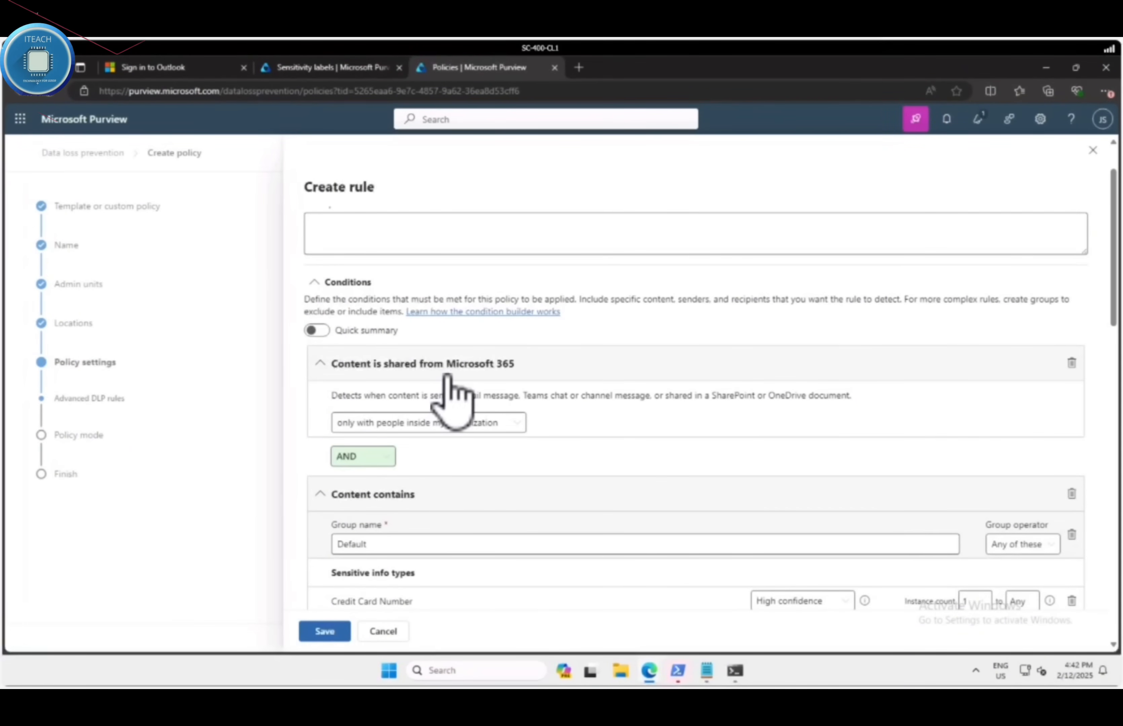
scroll(447, 378, up, 2)
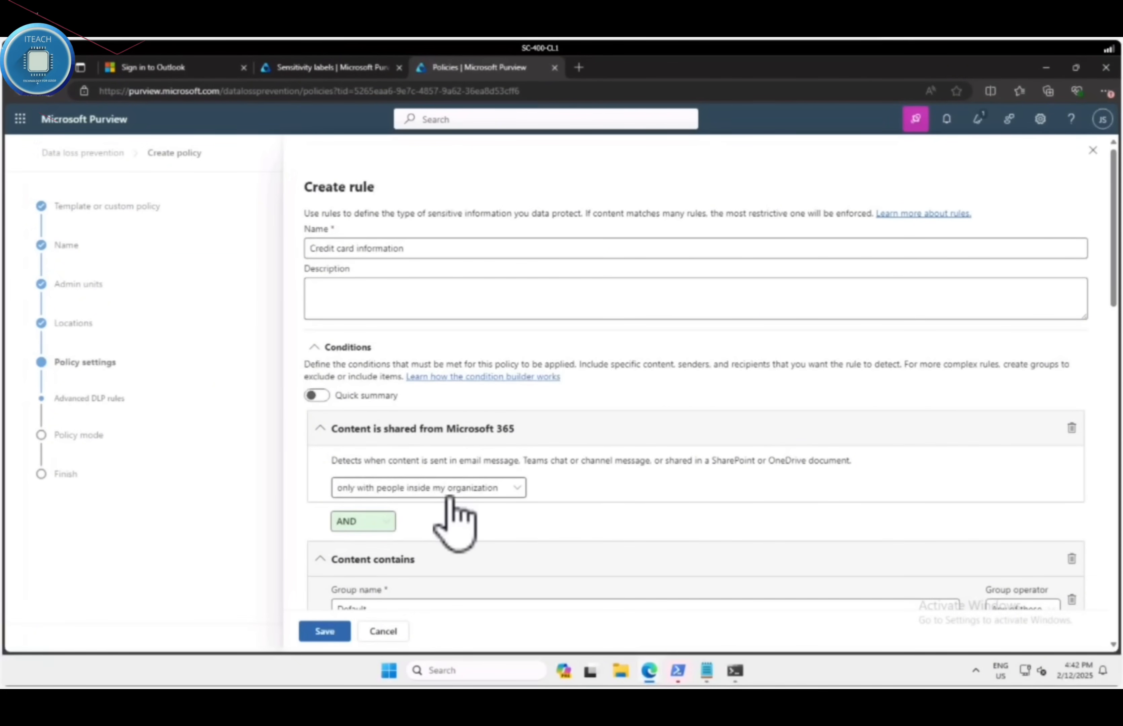
scroll(451, 499, down, 3)
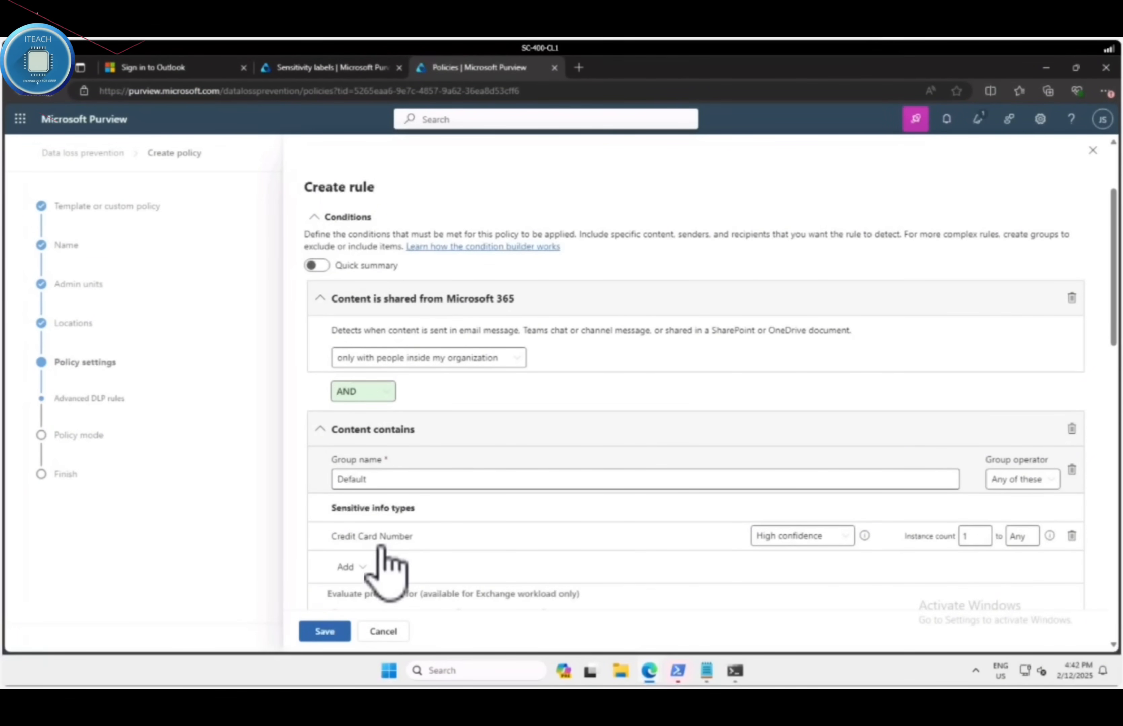
scroll(381, 549, down, 3)
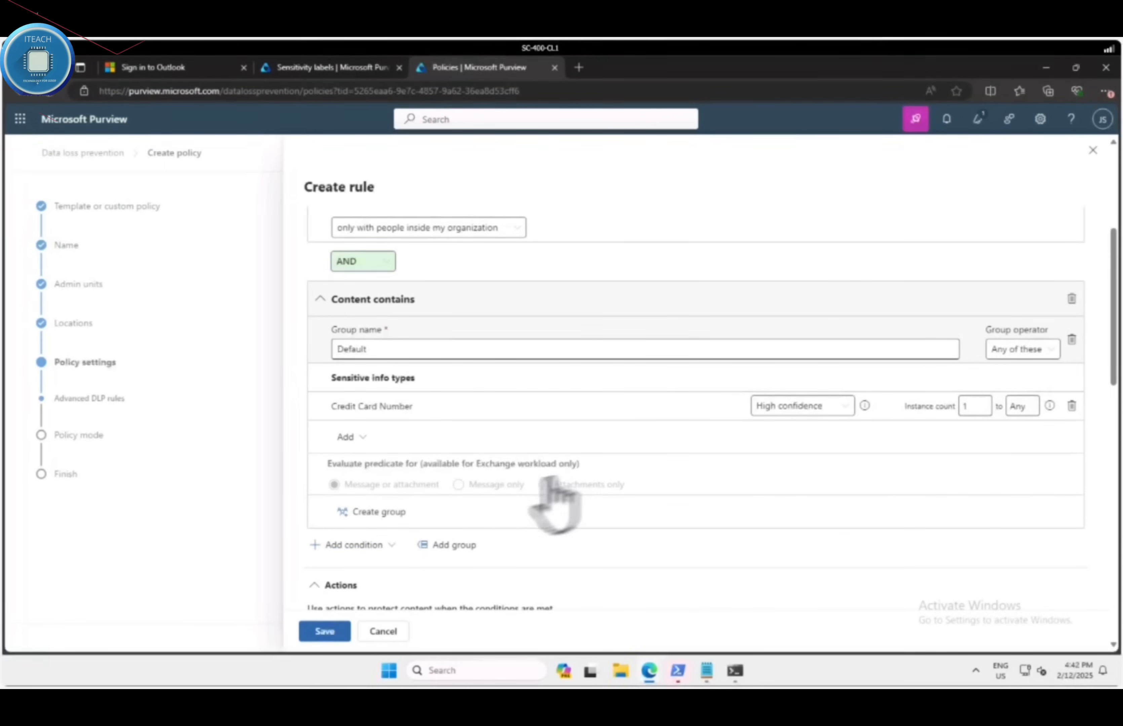
scroll(426, 537, down, 3)
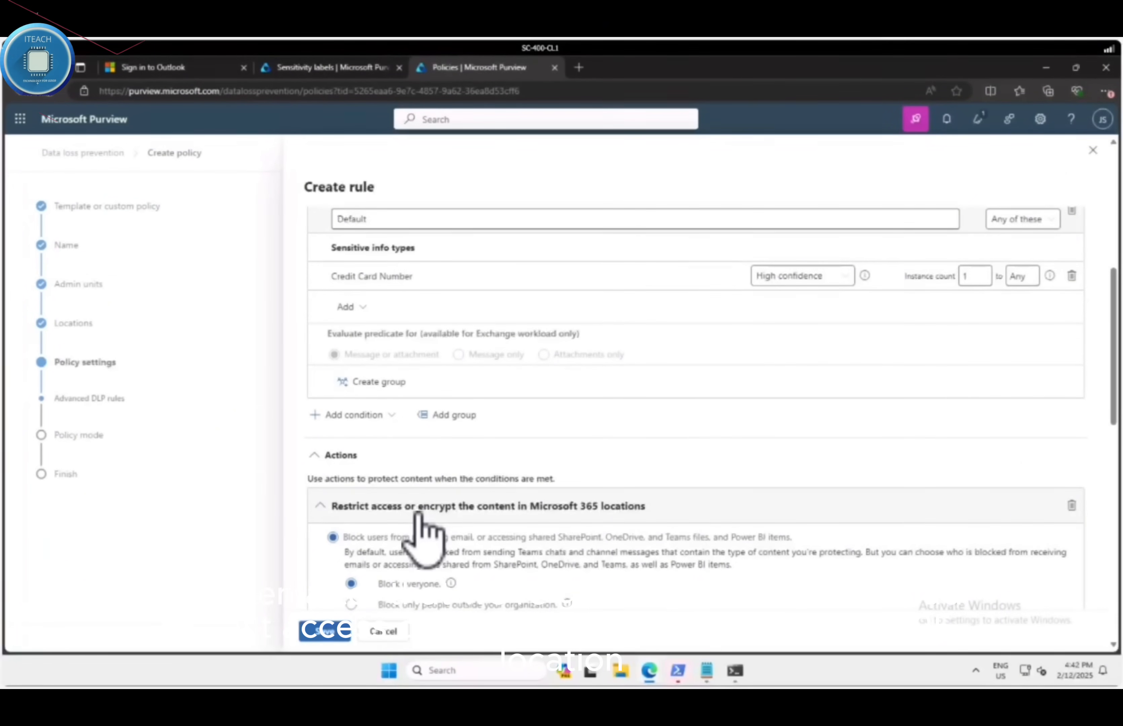
scroll(424, 537, down, 1)
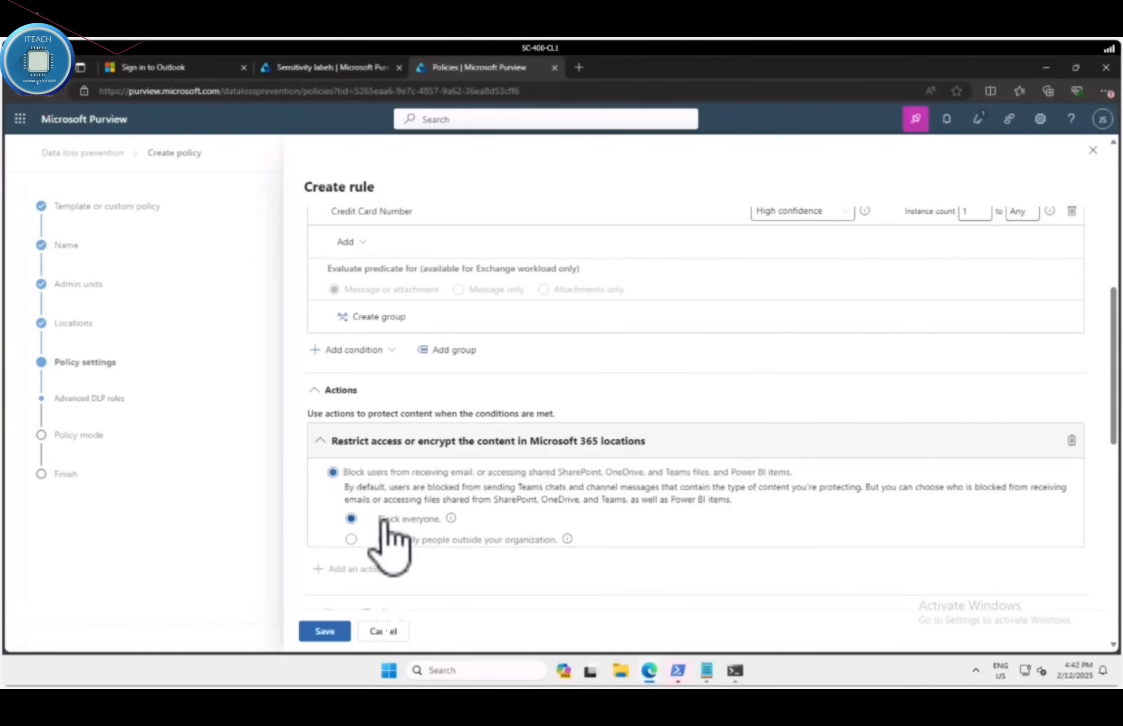
- Turn on user notifications and notify users in Office 365 service with a policy tip or email notifications
scroll(403, 519, down, 4)
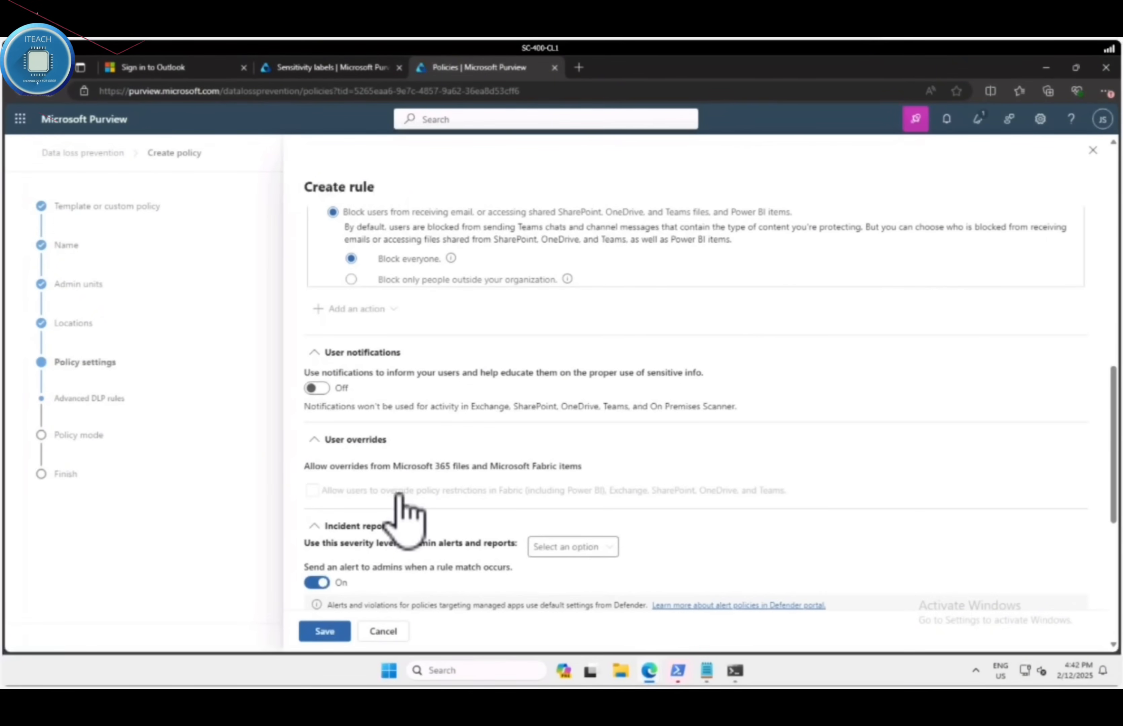
click(321, 388)
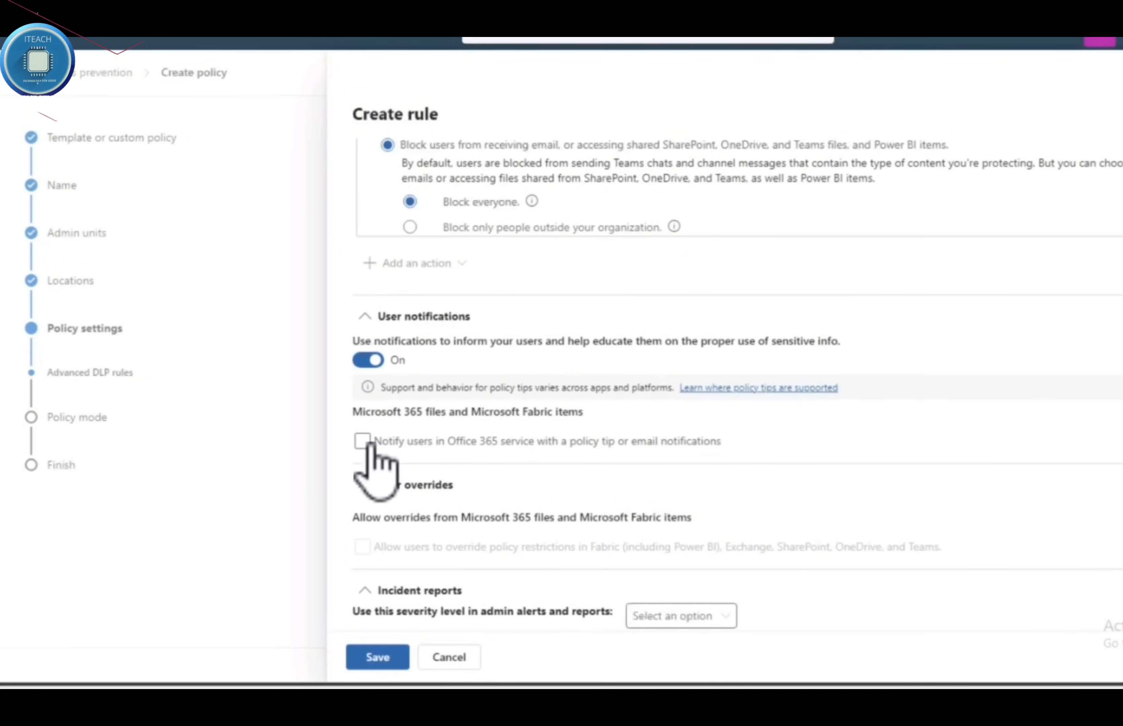
click(362, 441)
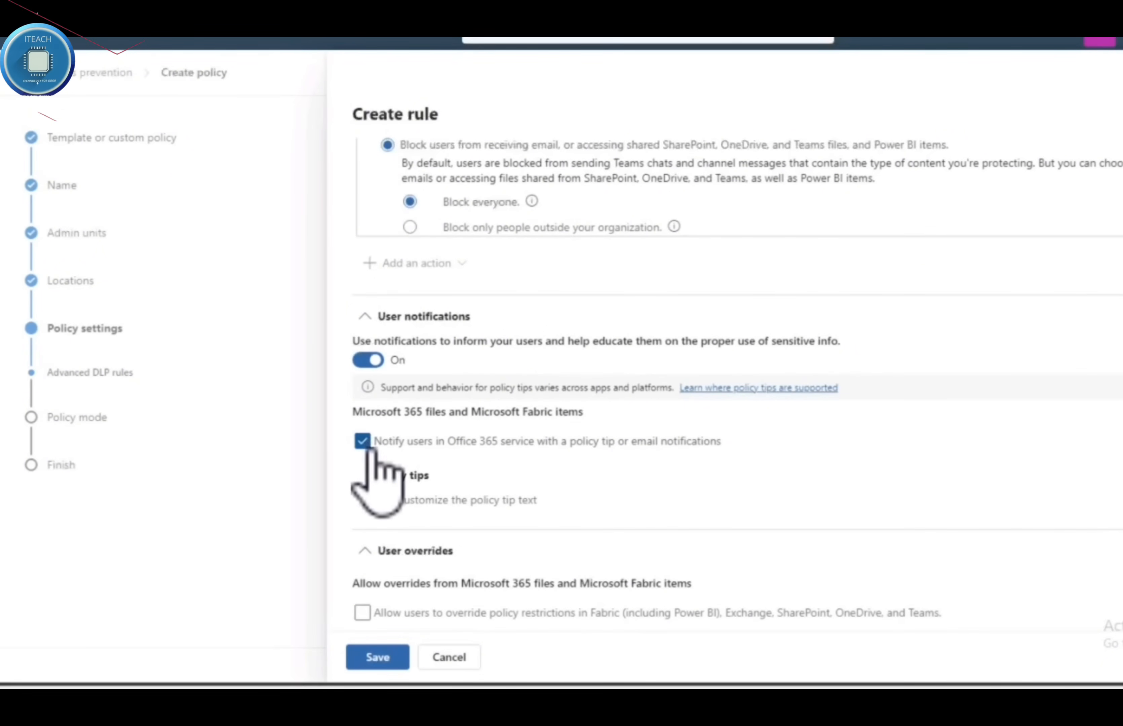
- Allow users to override the policy restrictions and require a business justification to override
scroll(394, 493, down, 3)
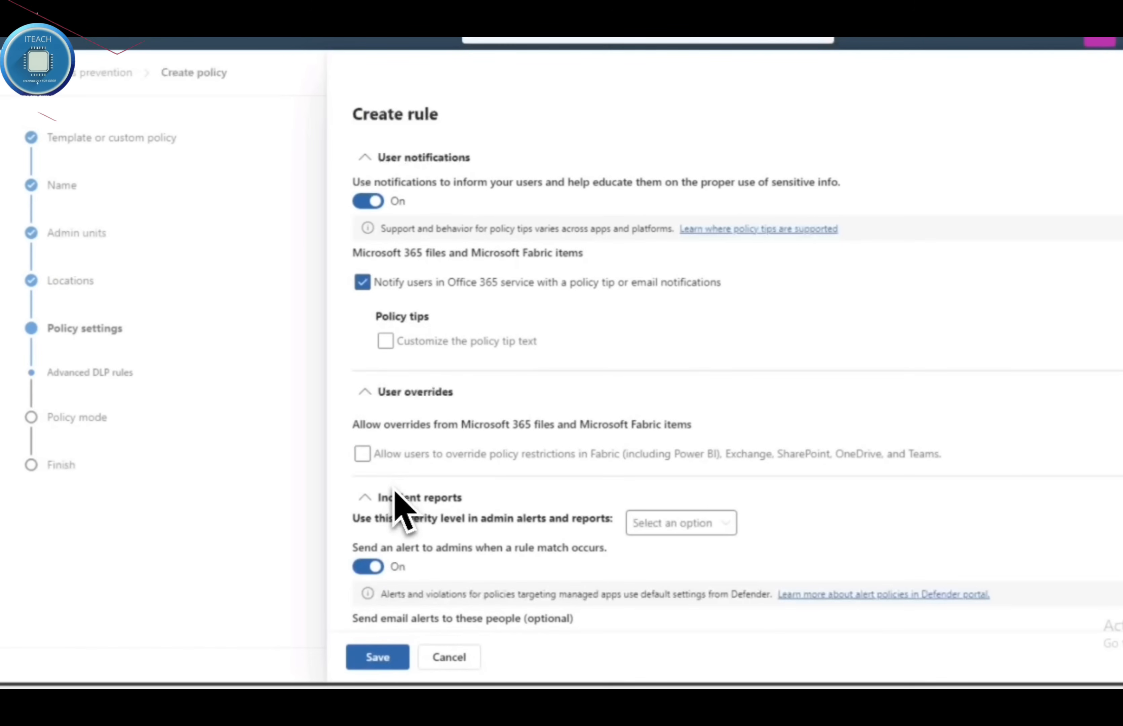
click(363, 453)
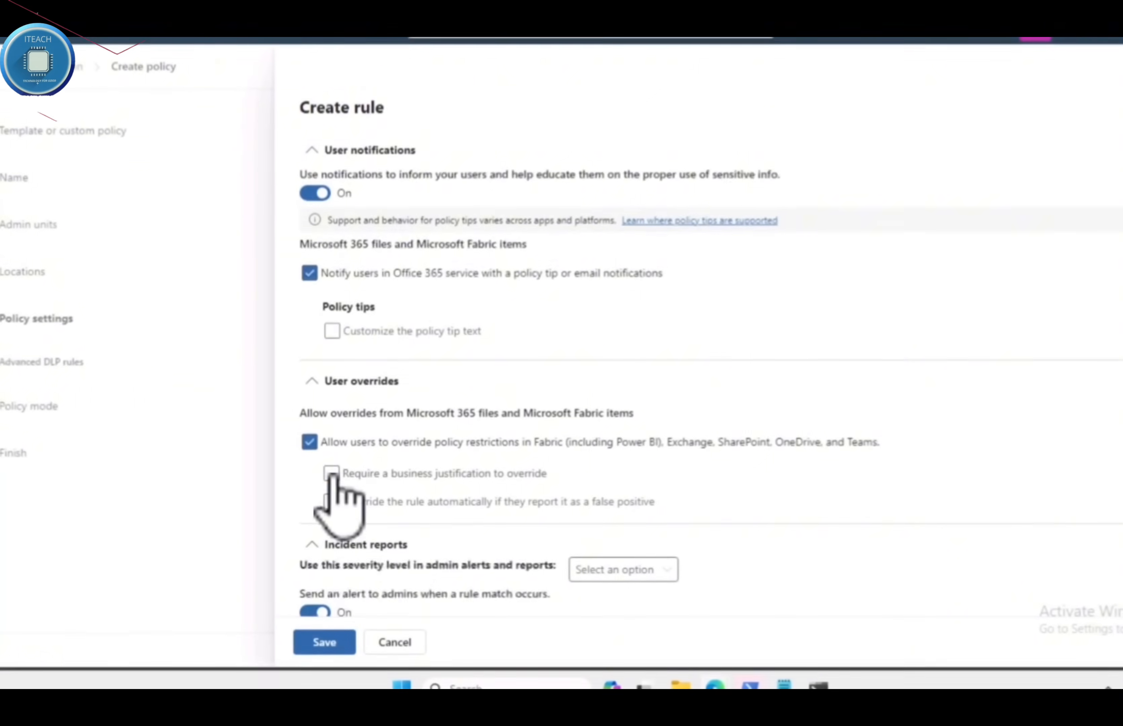
click(332, 473)
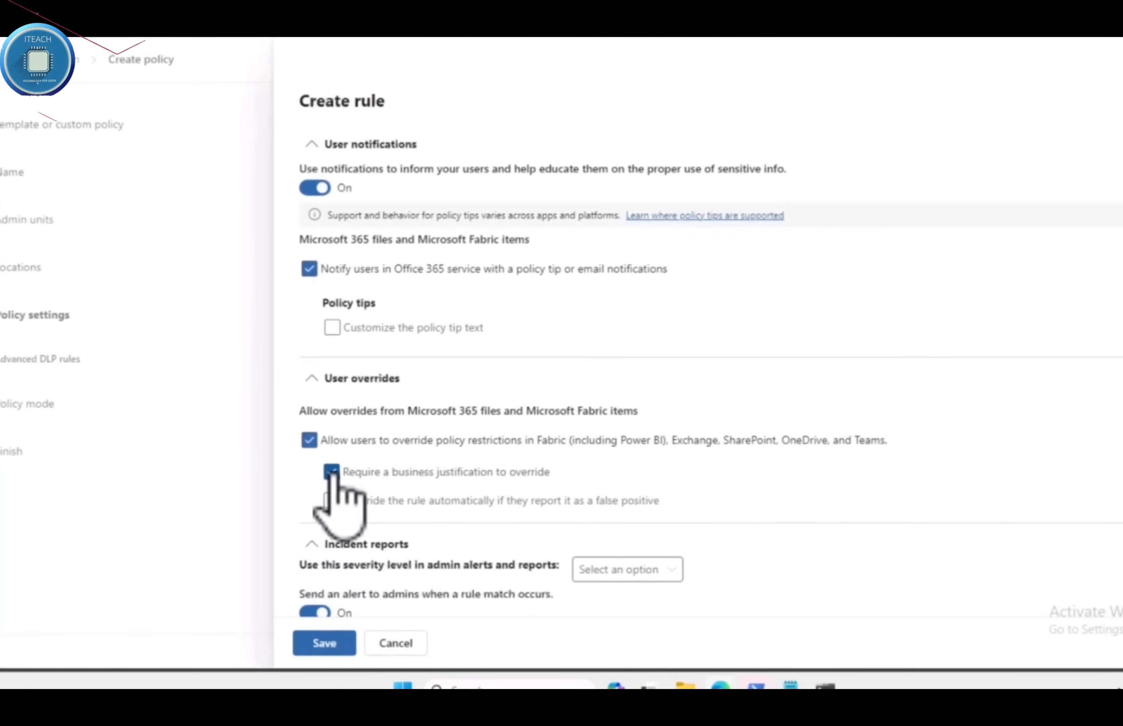
- Set the severity level in admin alerts and reports to Low
scroll(370, 519, down, 3)
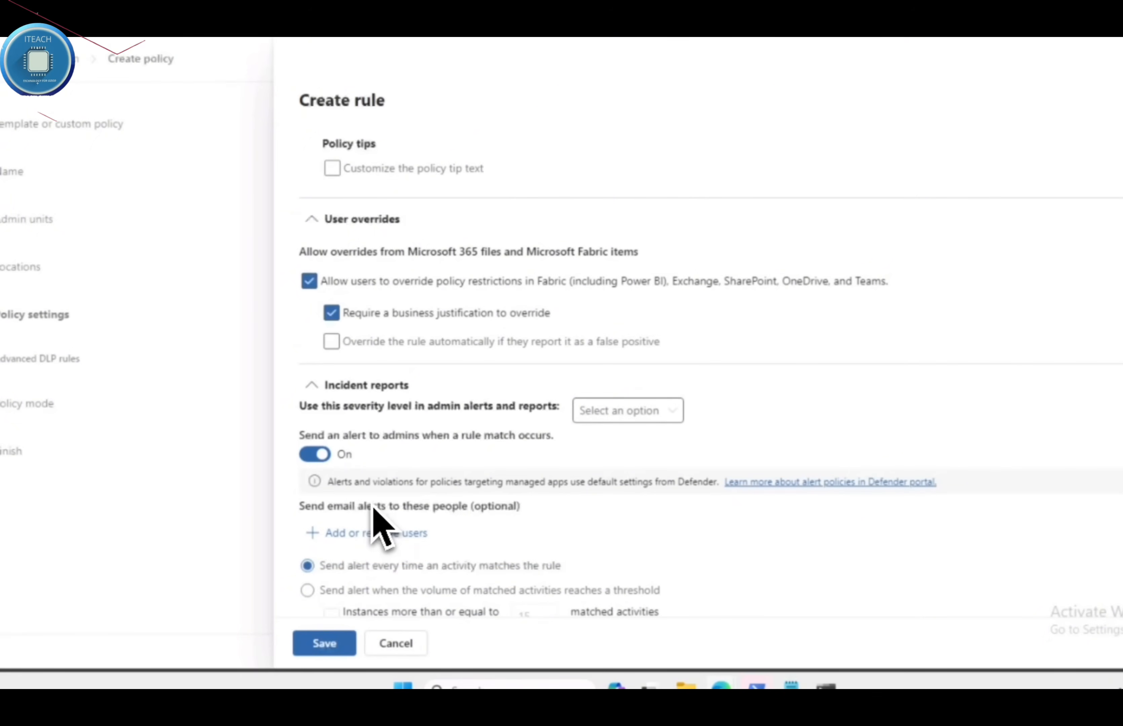
click(592, 411)
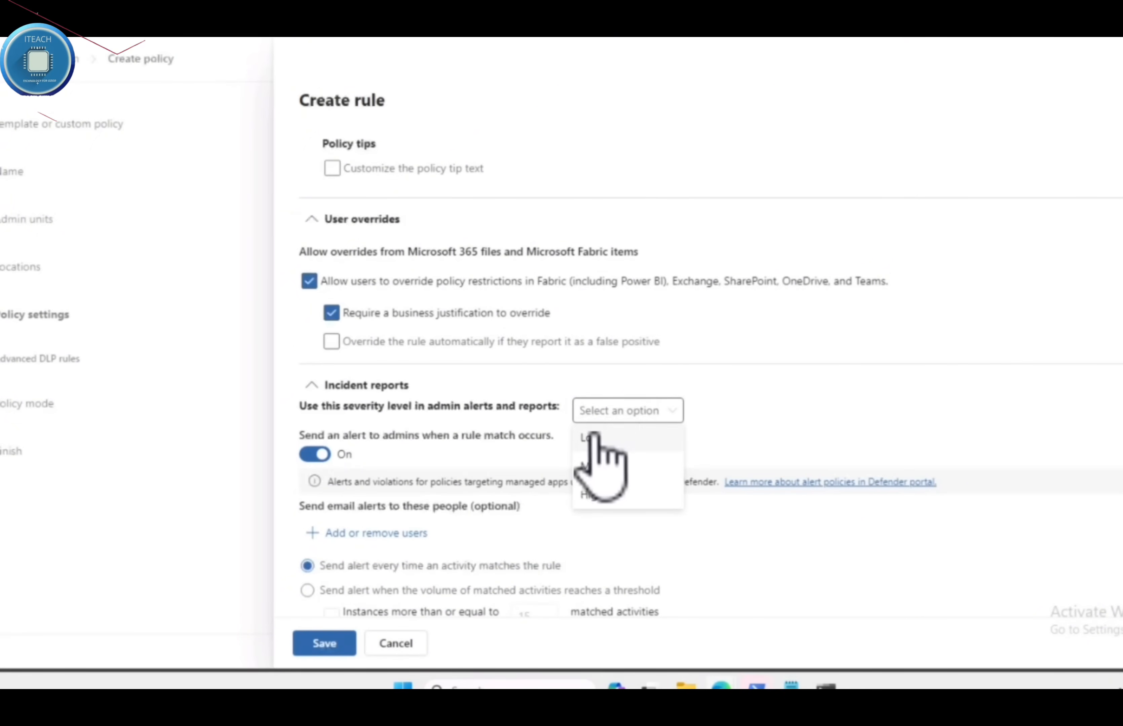
click(590, 437)
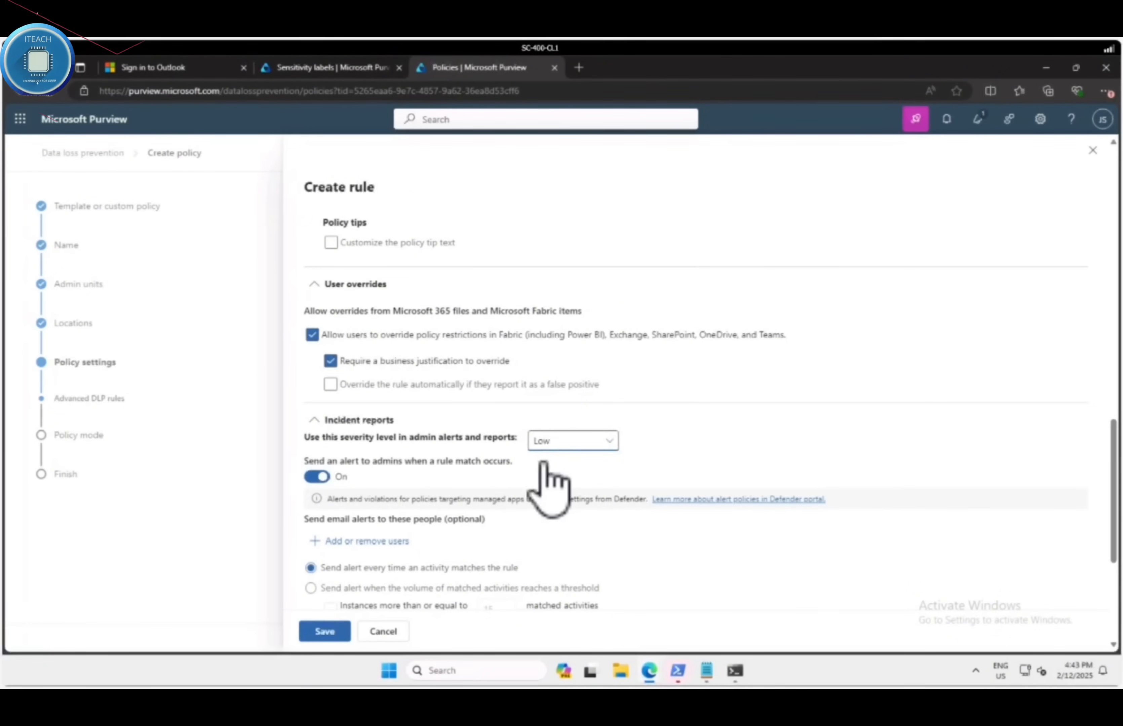
- Review the whole rule, including alert options, conditions, the blocking action, user notifications and override settings
scroll(488, 577, down, 5)
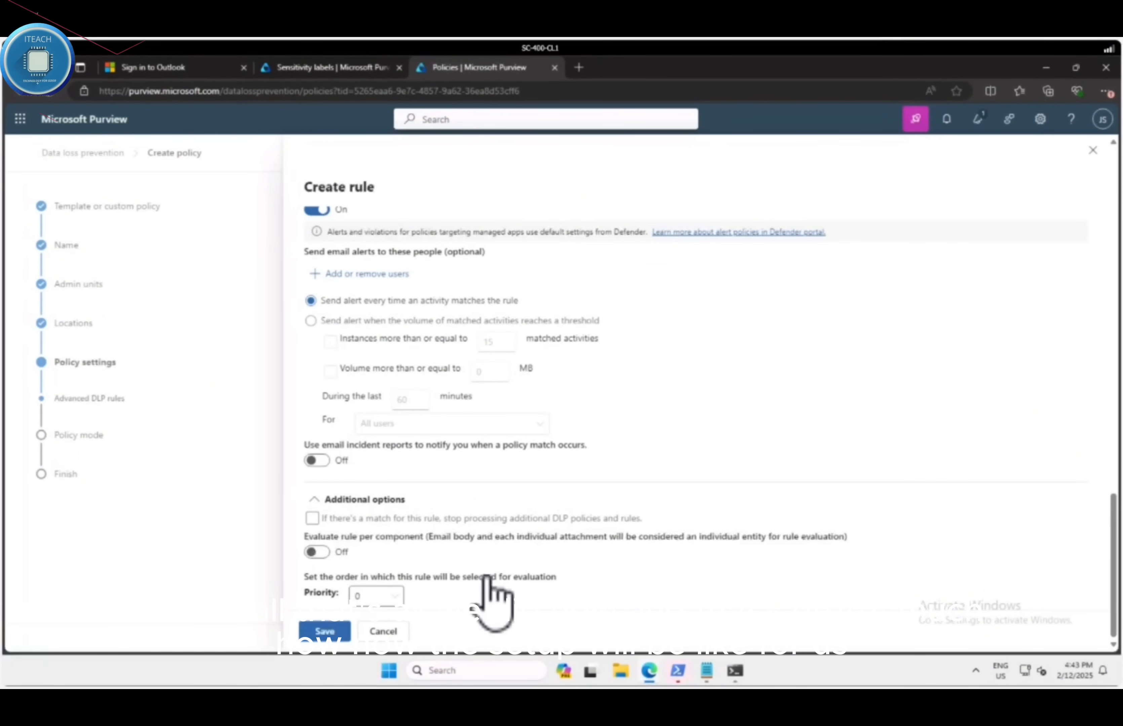
scroll(489, 577, up, 5)
scroll(487, 579, up, 10)
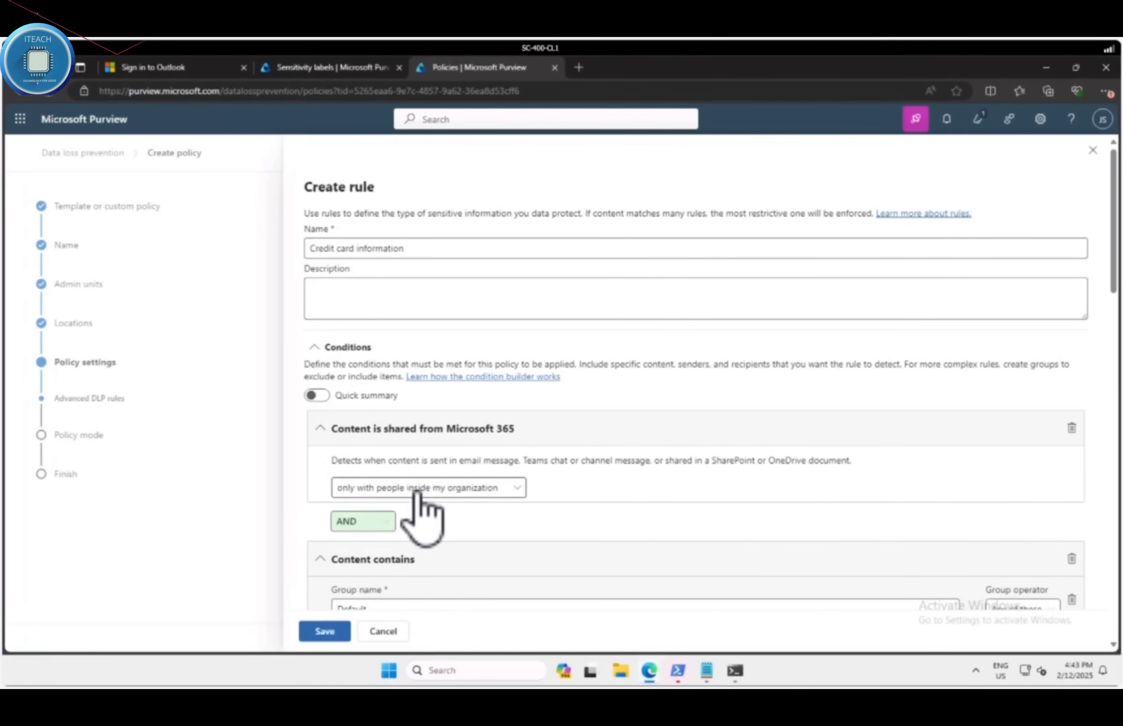
scroll(414, 518, down, 1)
scroll(414, 521, down, 2)
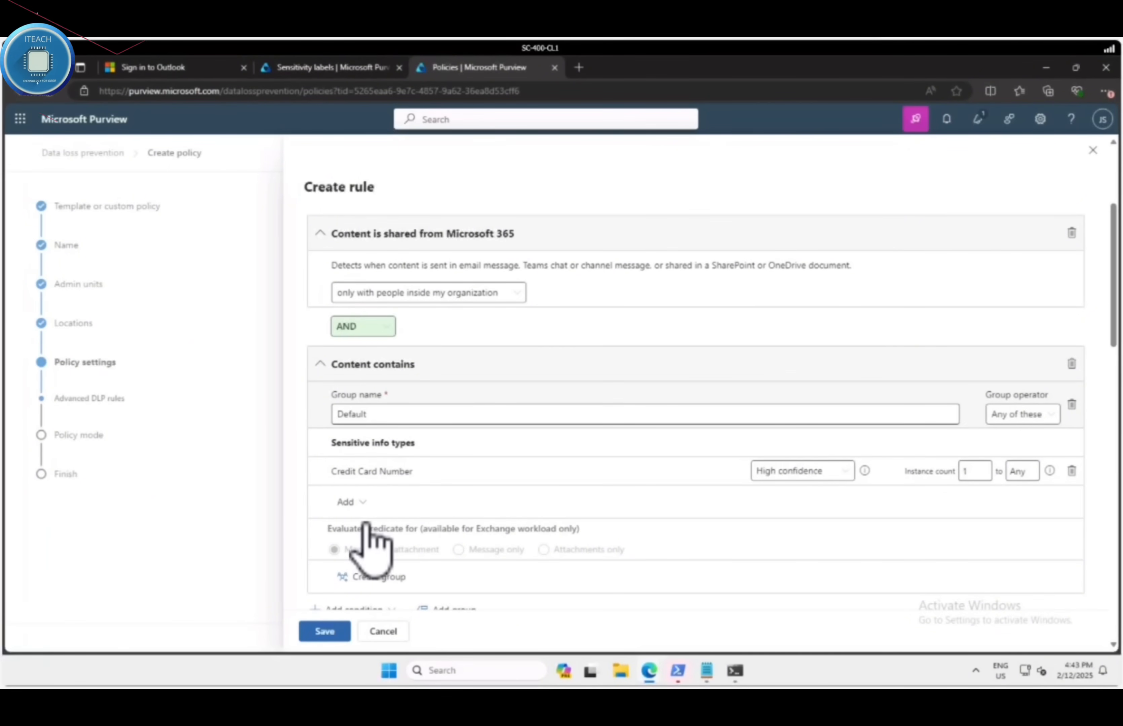
scroll(365, 533, down, 3)
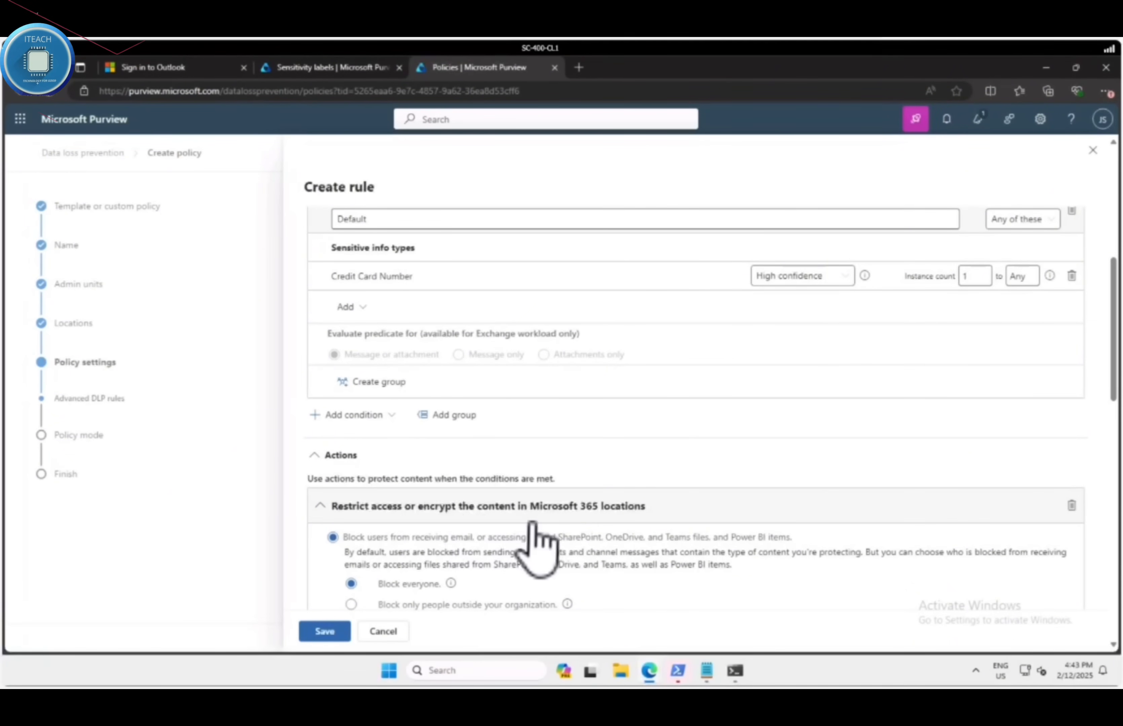
scroll(453, 542, down, 2)
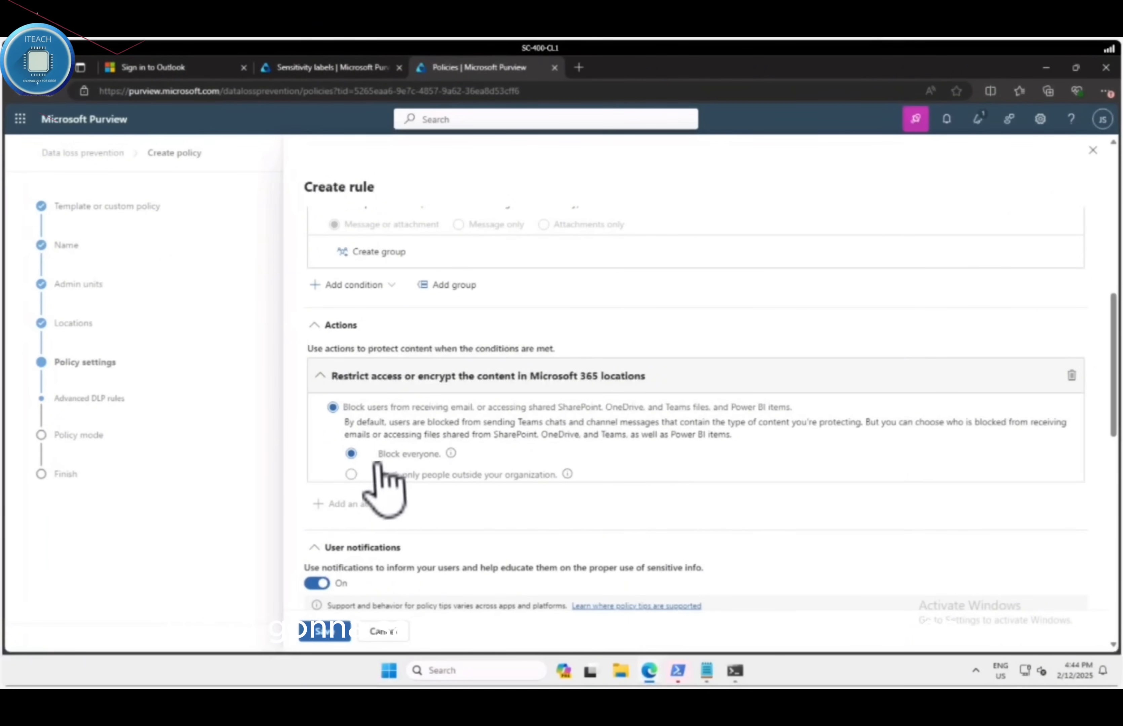
scroll(399, 464, down, 3)
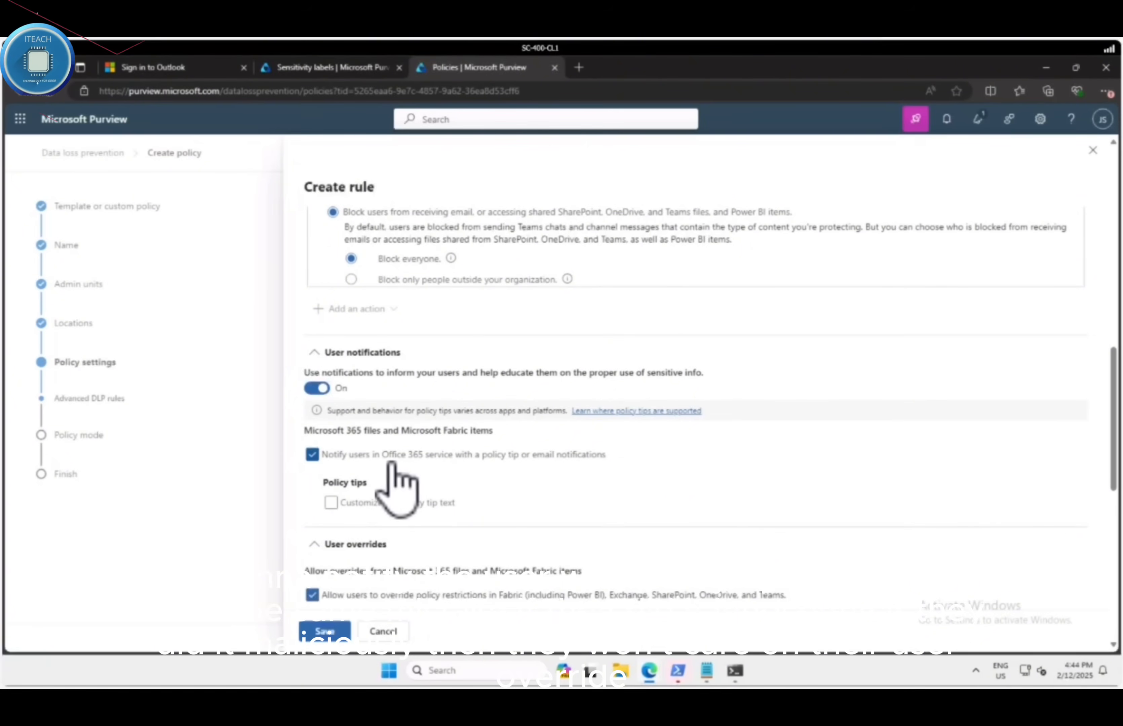
scroll(394, 477, down, 2)
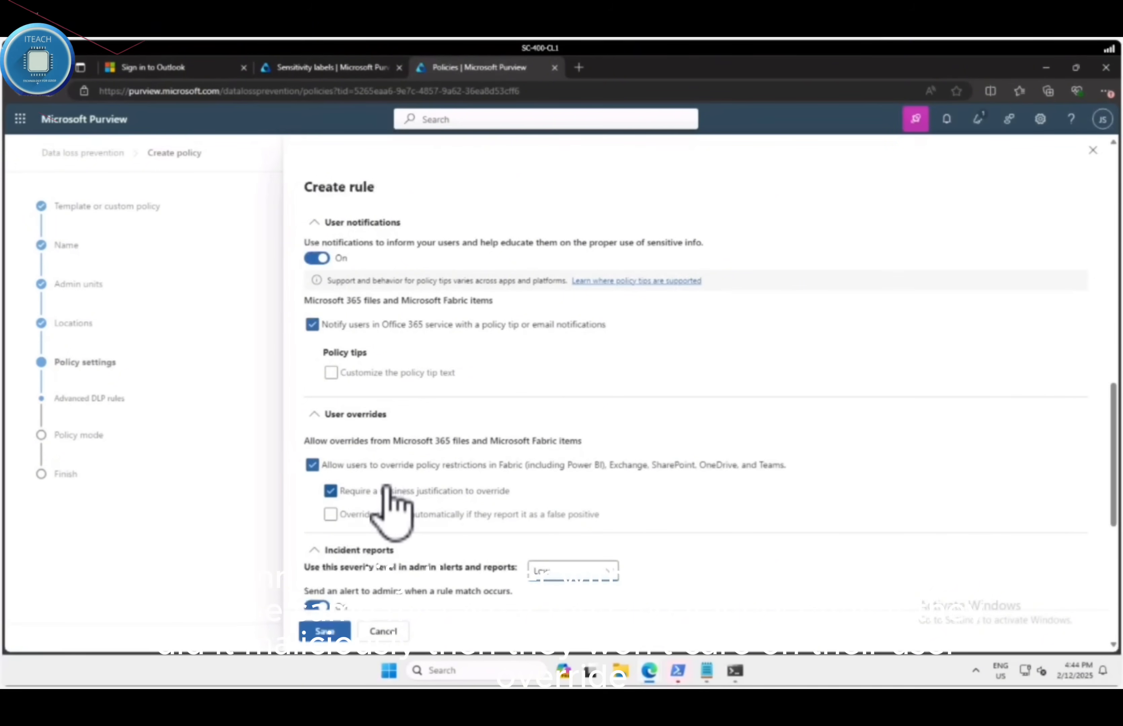
scroll(387, 500, down, 2)
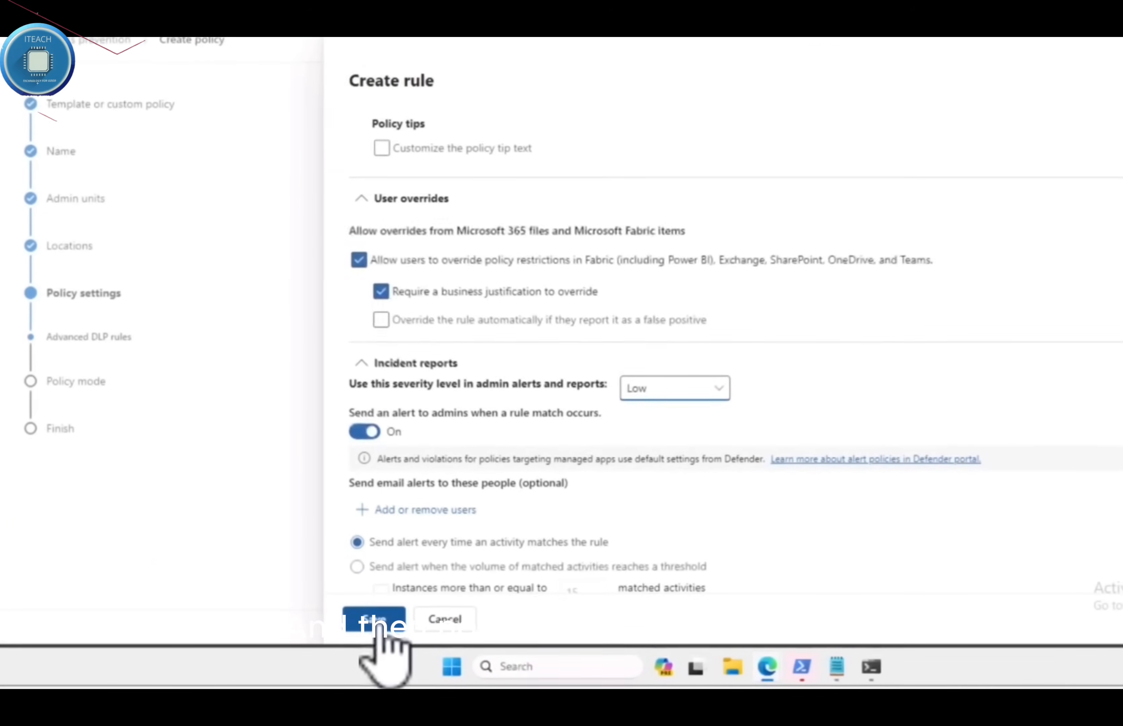
- Save the "Credit card information" rule and continue to the policy mode
click(377, 620)
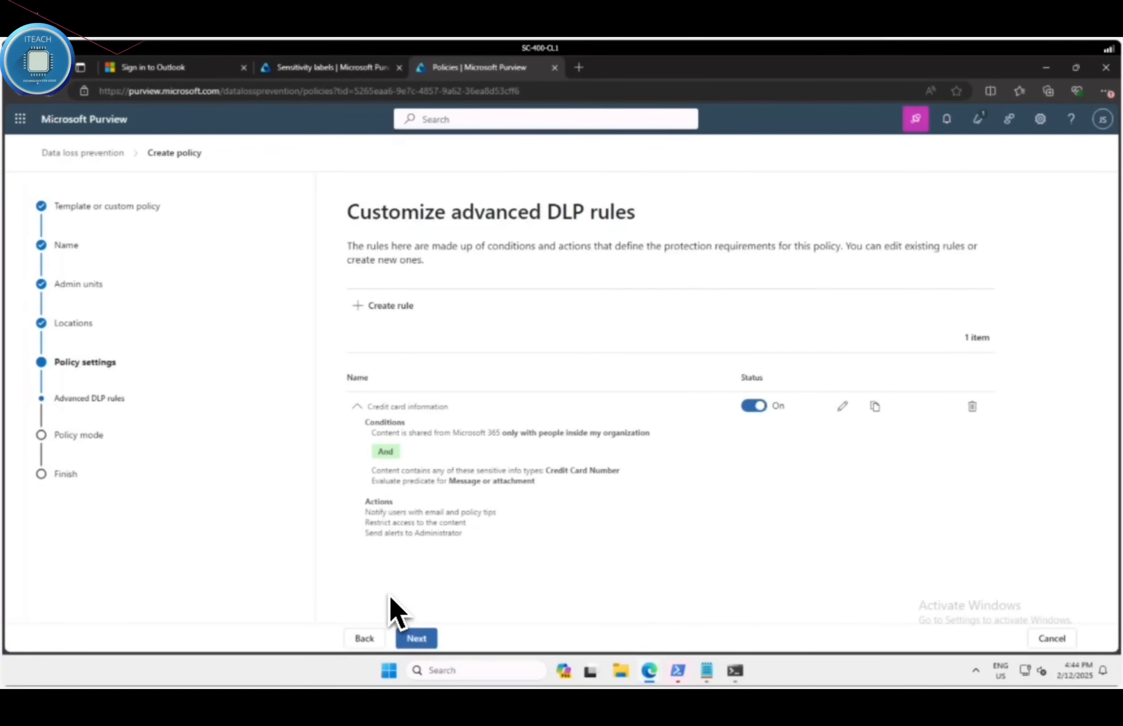
click(415, 639)
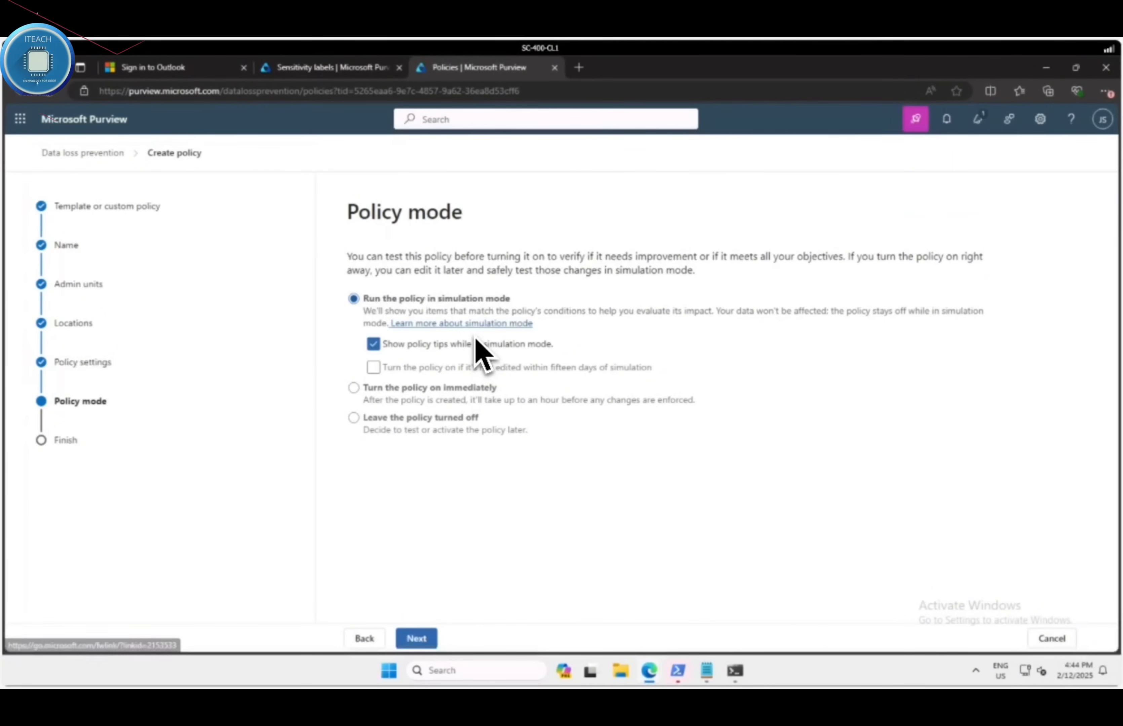
- Keep the policy in simulation mode with policy tips shown, then submit it and finish the policy creation
click(420, 638)
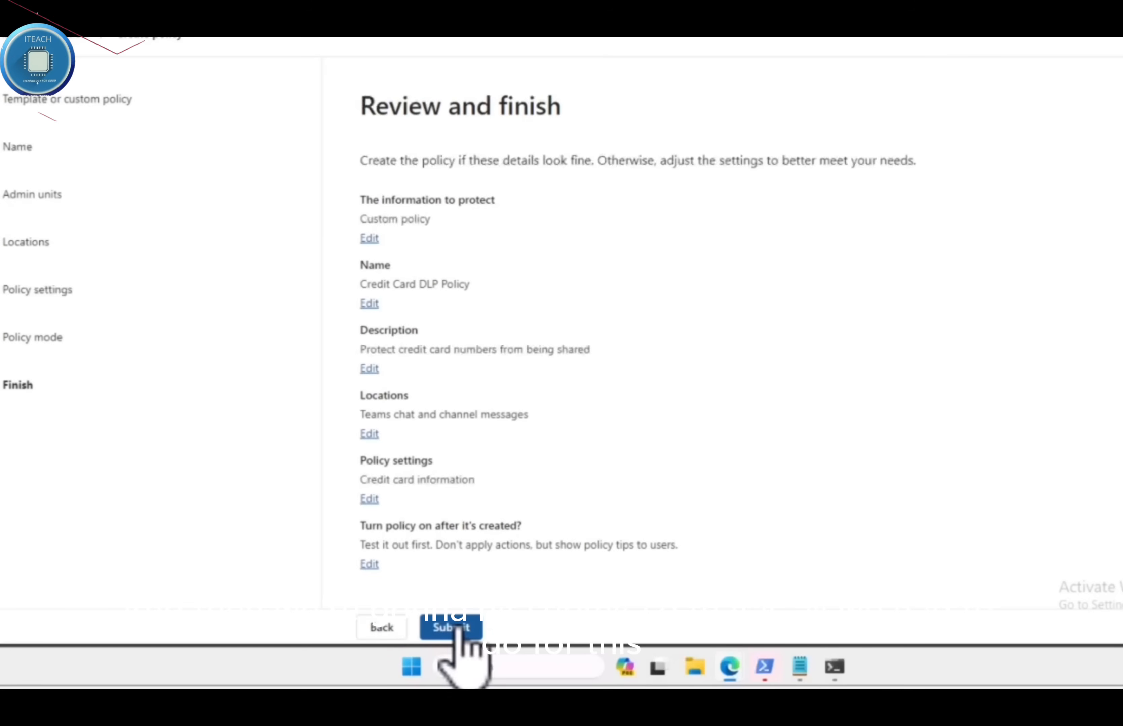
click(425, 638)
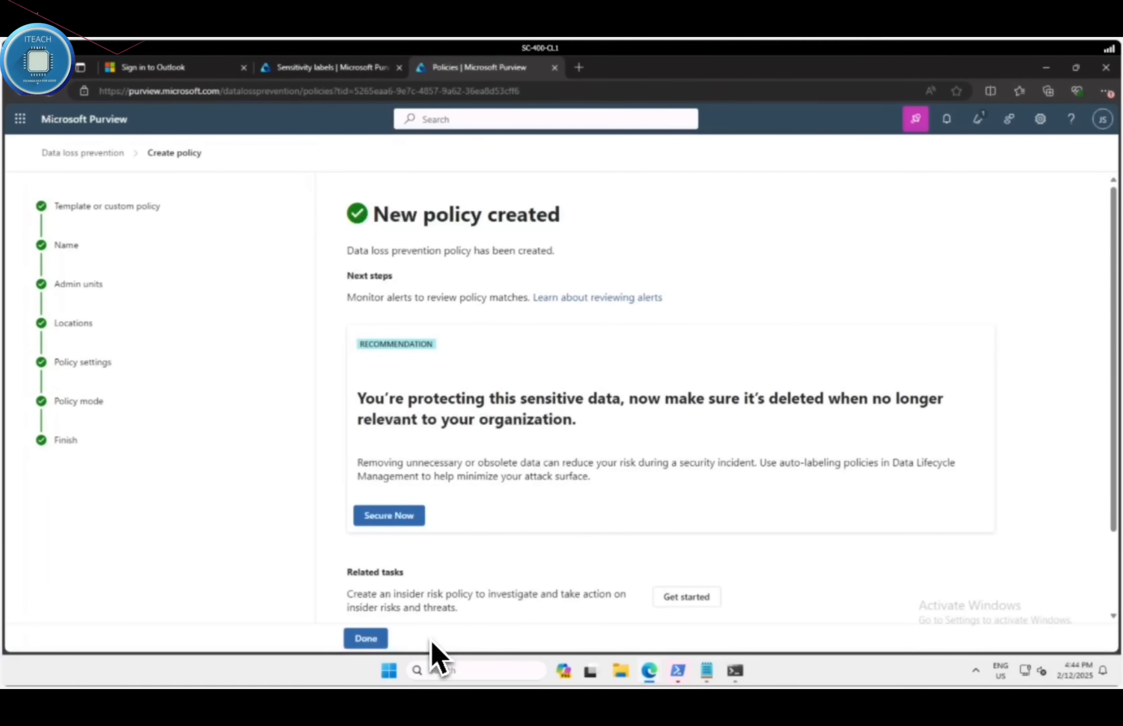
click(373, 640)
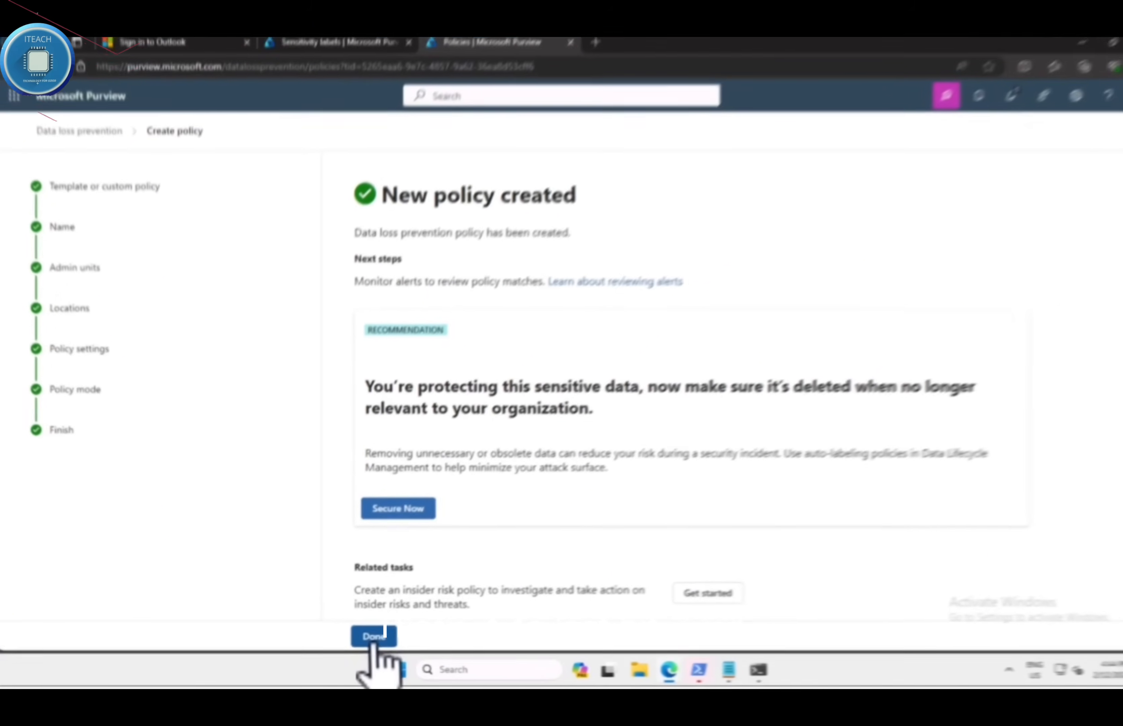